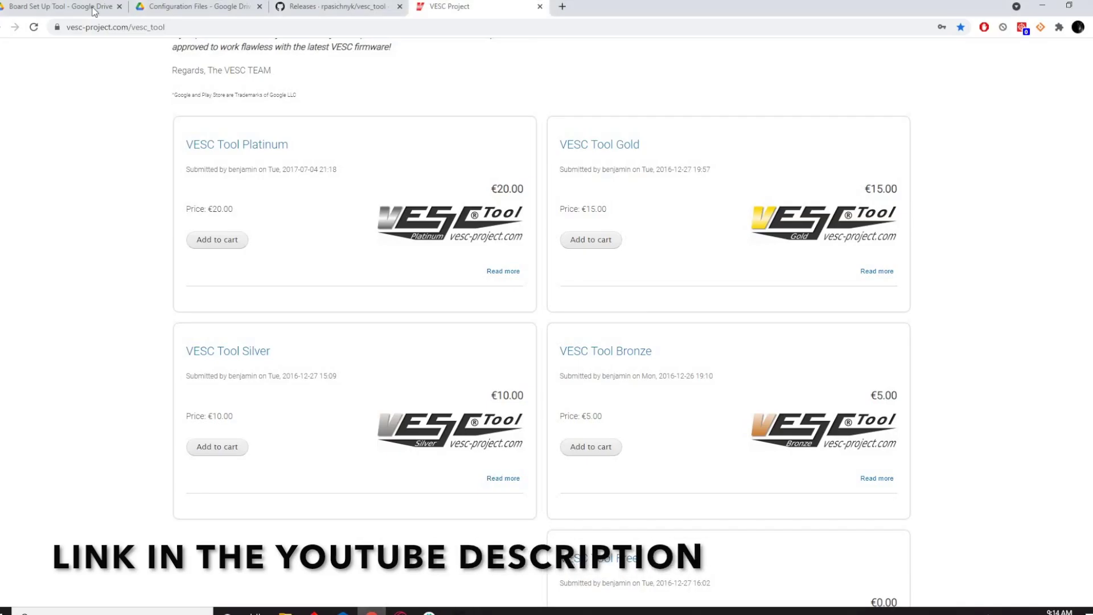
# Download the board_setup_tool_beta_3_00 folder from the shared Board Set Up Tool folder in Google Drive
pyautogui.click(91, 8)
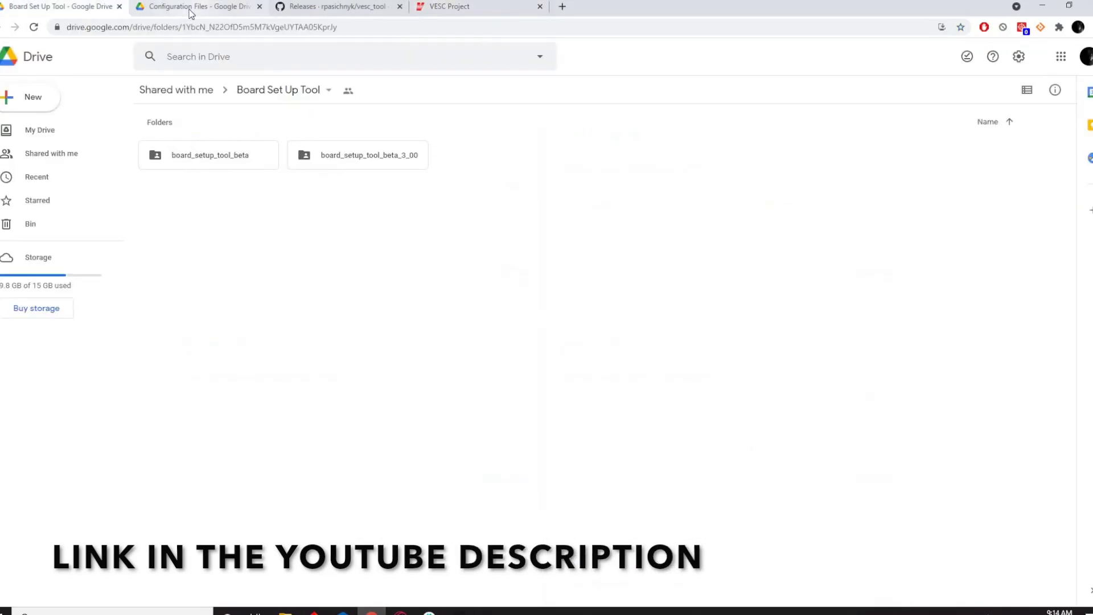
pyautogui.click(369, 163)
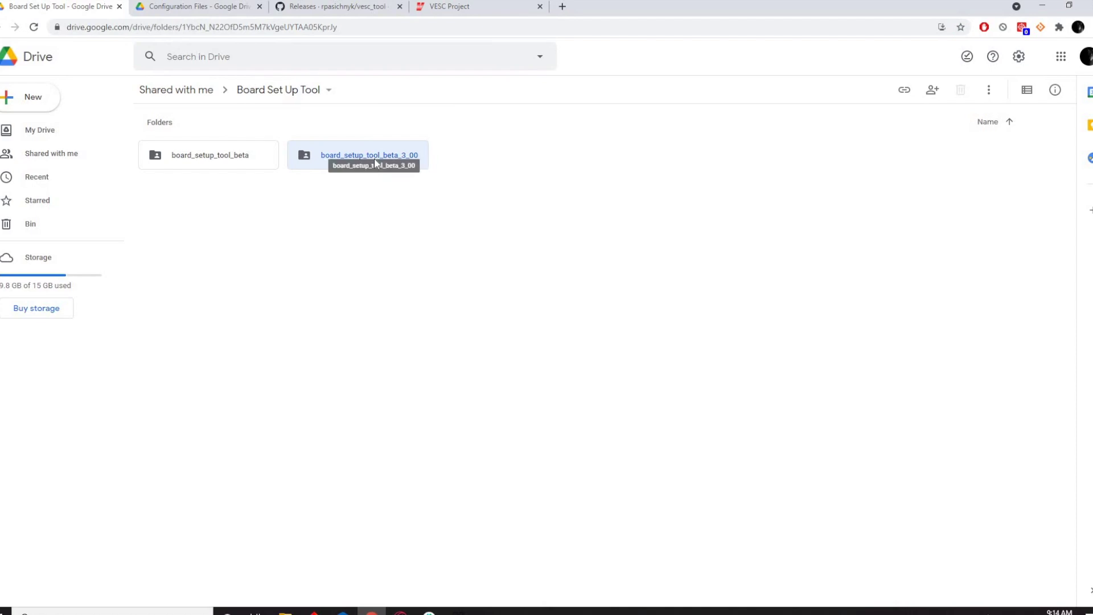
pyautogui.rightClick(375, 162)
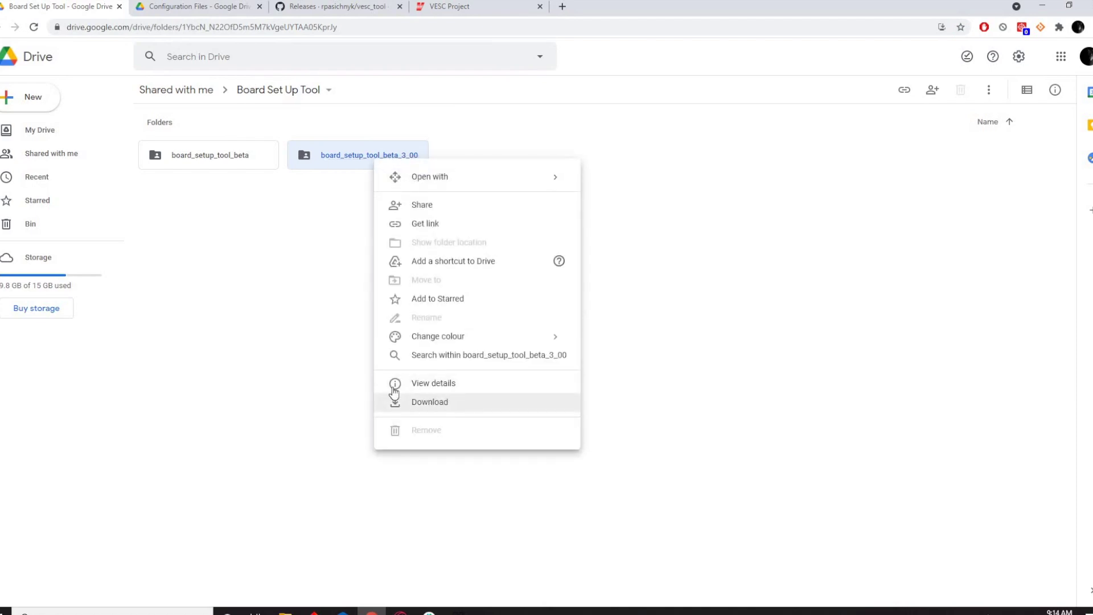
pyautogui.click(223, 74)
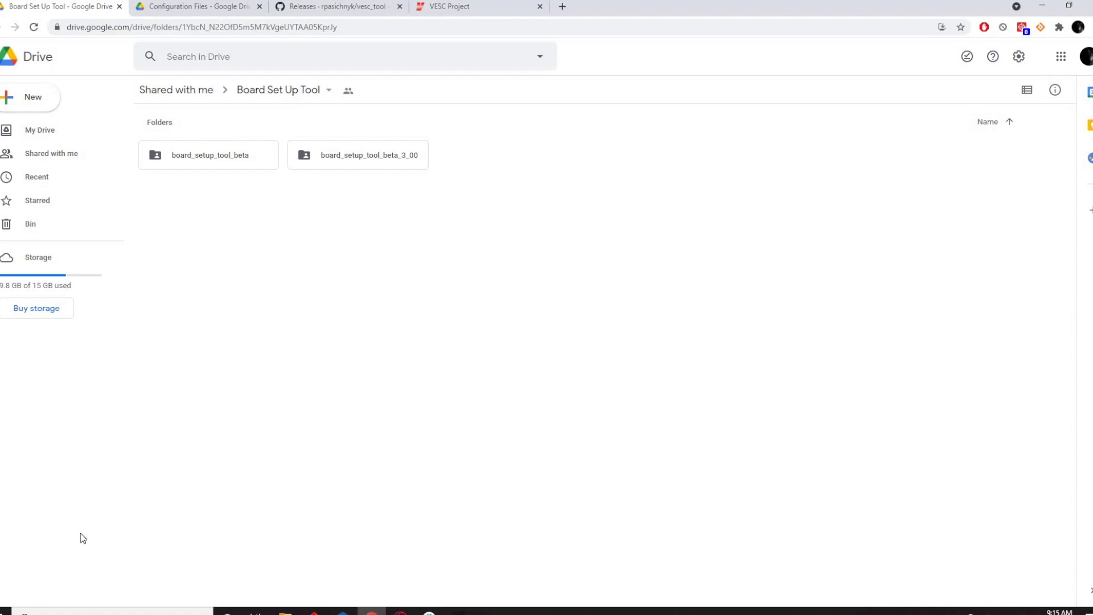
pyautogui.rightClick(381, 159)
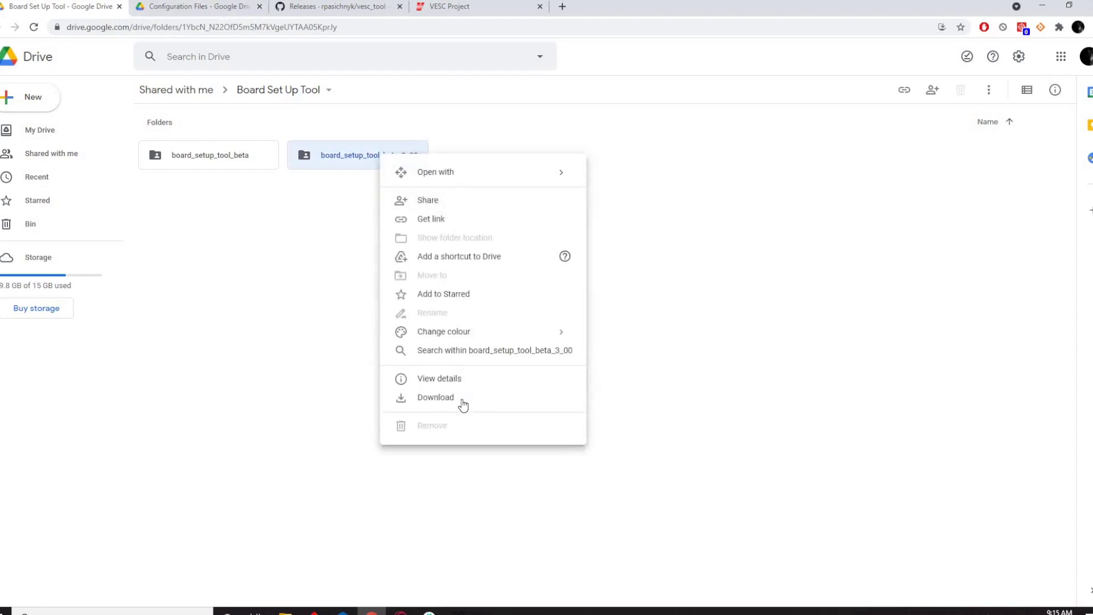
pyautogui.press('Return')
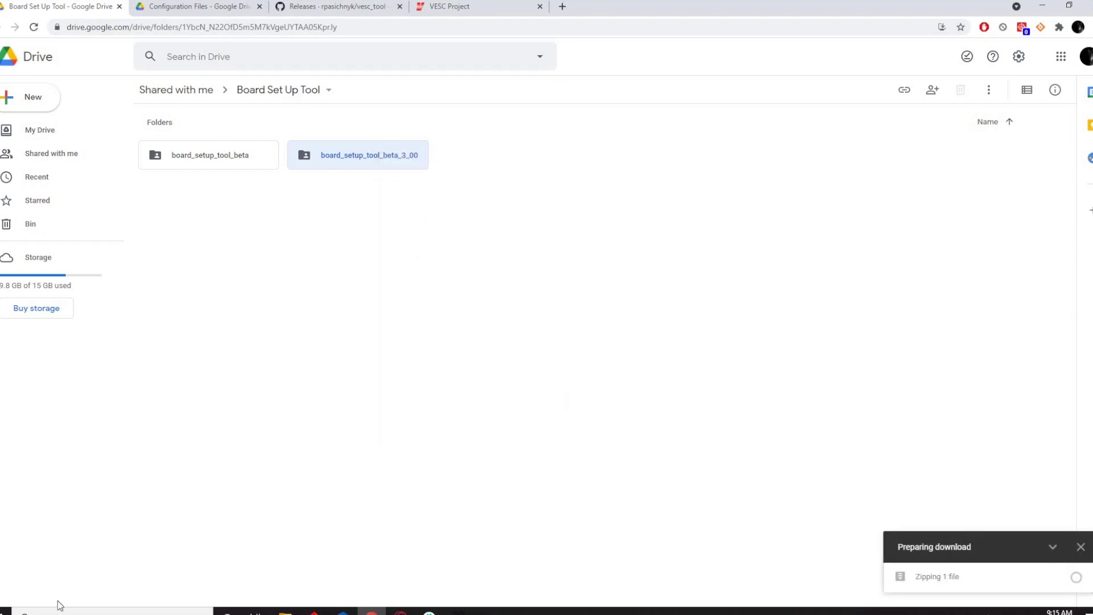
# Go to the shared Configuration Files folder and look at the file options for Lonestar Motor.xml
pyautogui.click(180, 14)
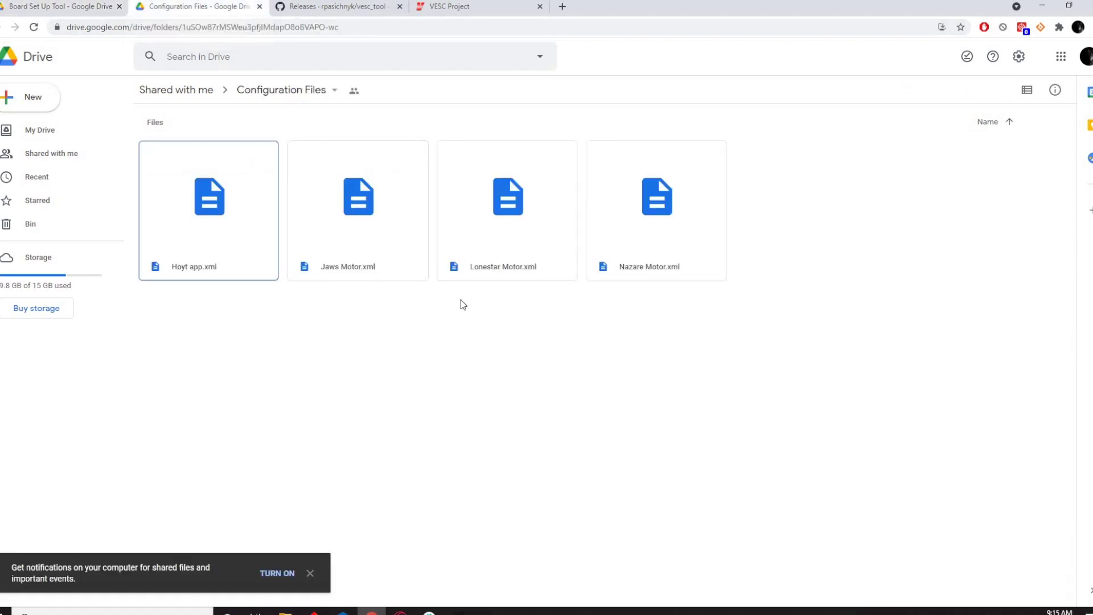
pyautogui.click(541, 347)
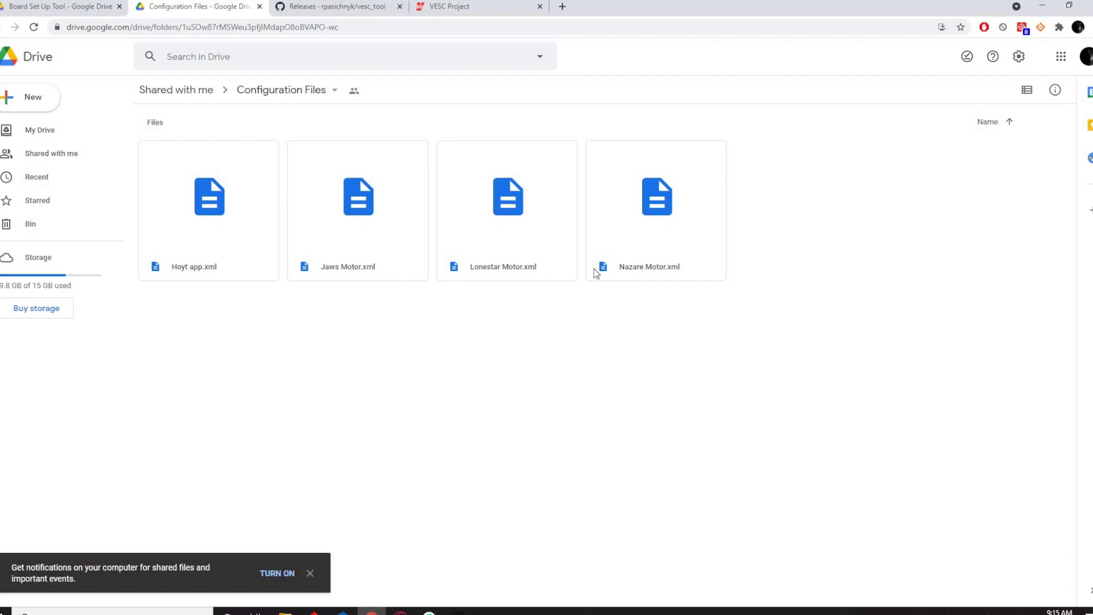
pyautogui.click(511, 220)
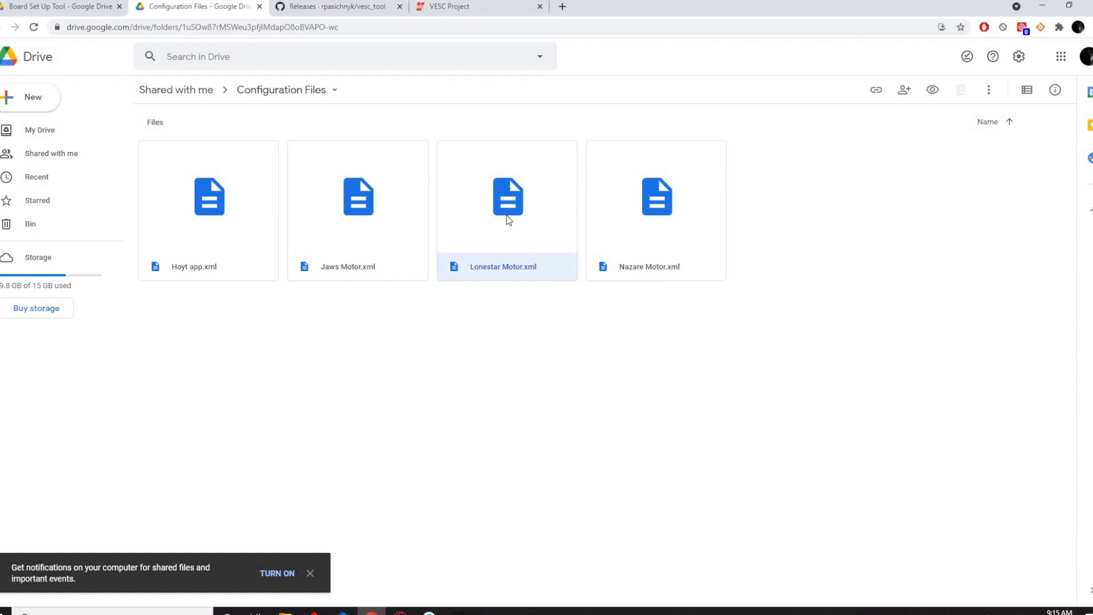
pyautogui.rightClick(507, 215)
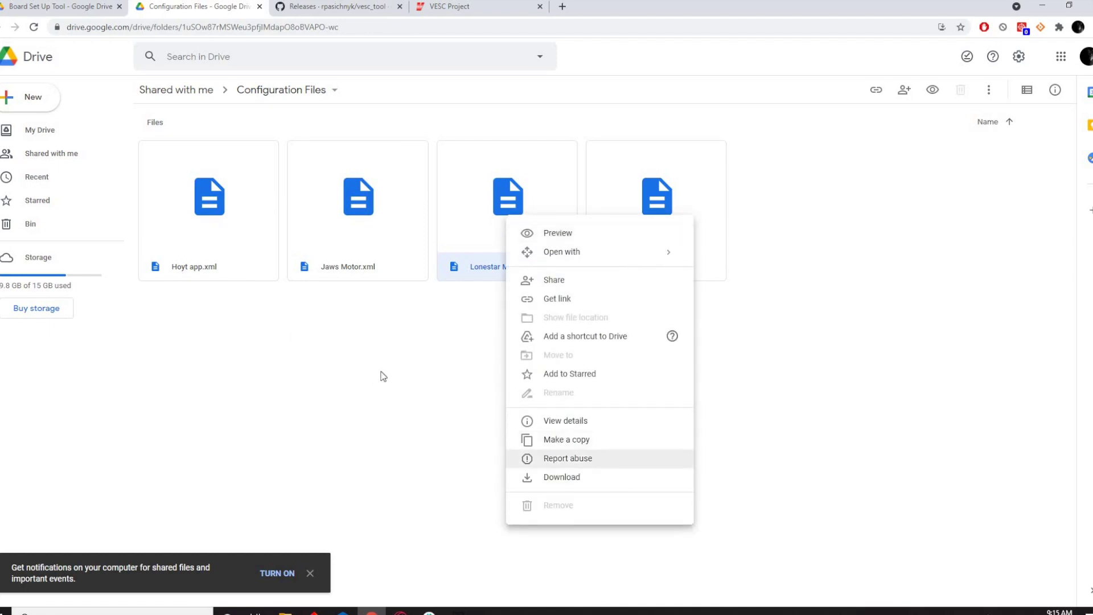
pyautogui.click(125, 222)
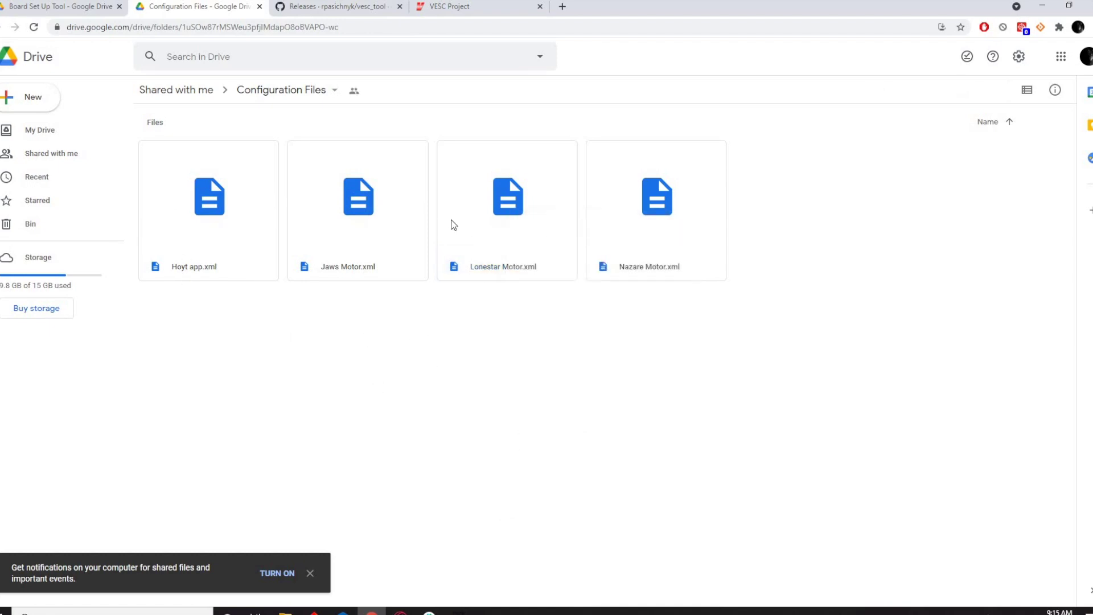
# Check the download option for Lonestar Motor.xml and Hoyt app.xml, and highlight the Jaws, Lonestar and Nazare motor files
pyautogui.rightClick(487, 259)
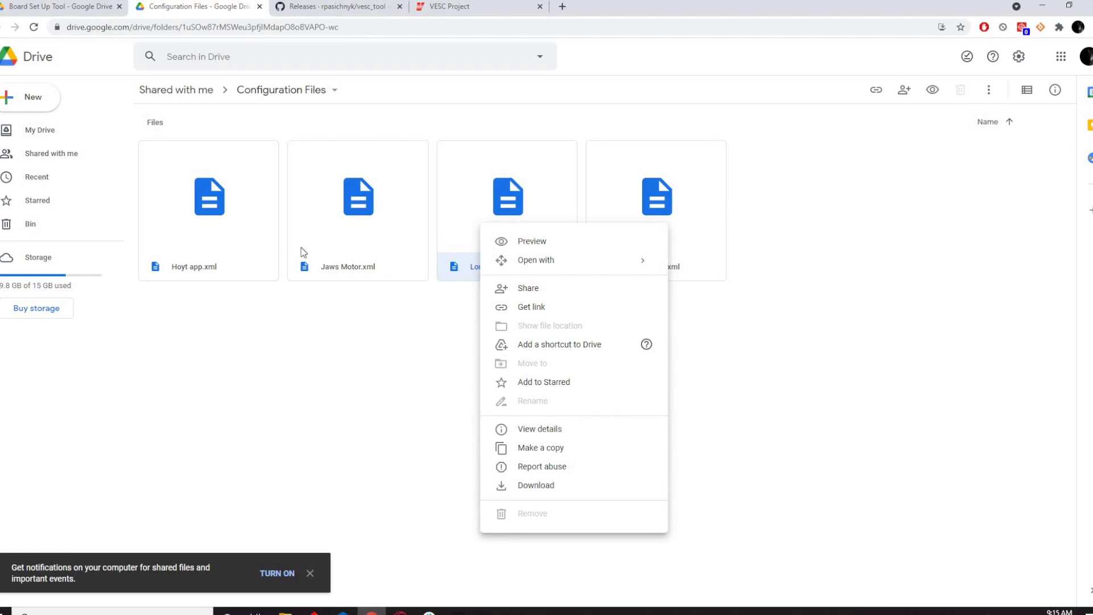
pyautogui.rightClick(232, 228)
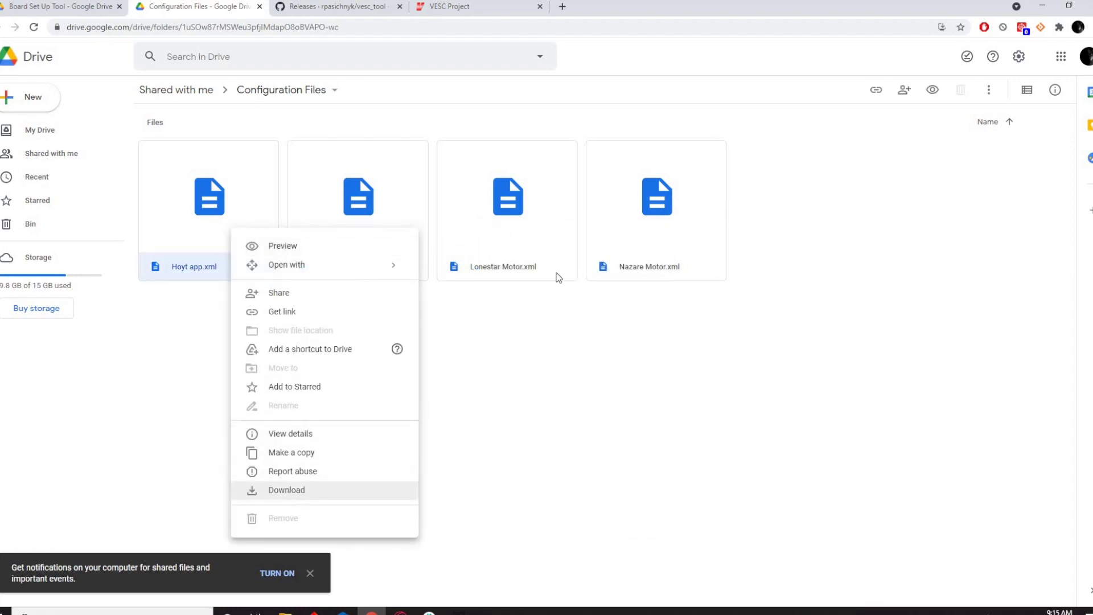
pyautogui.rightClick(521, 218)
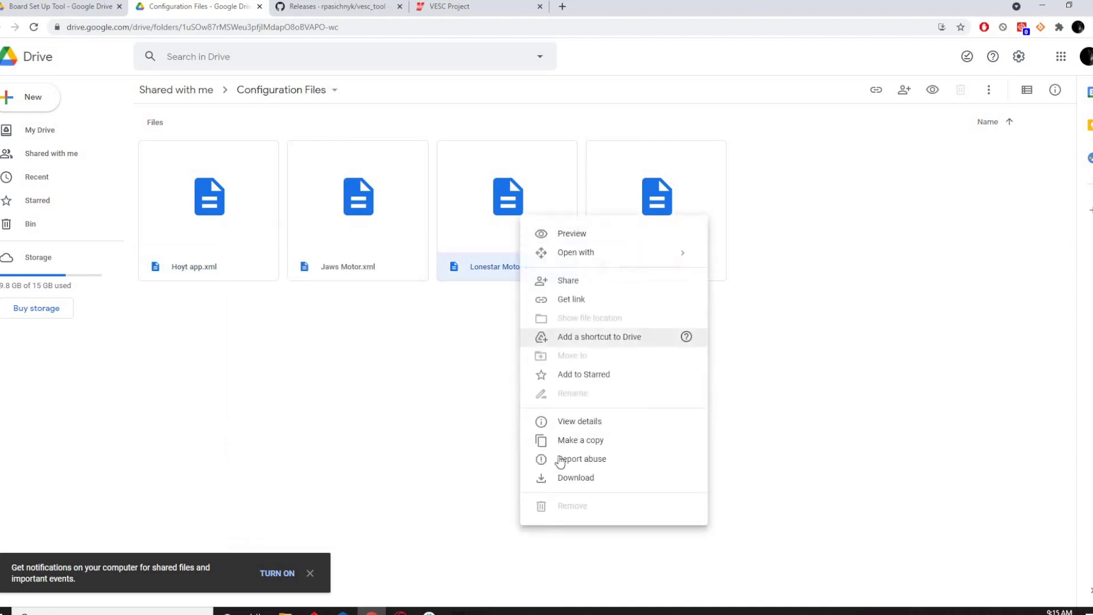
pyautogui.rightClick(203, 240)
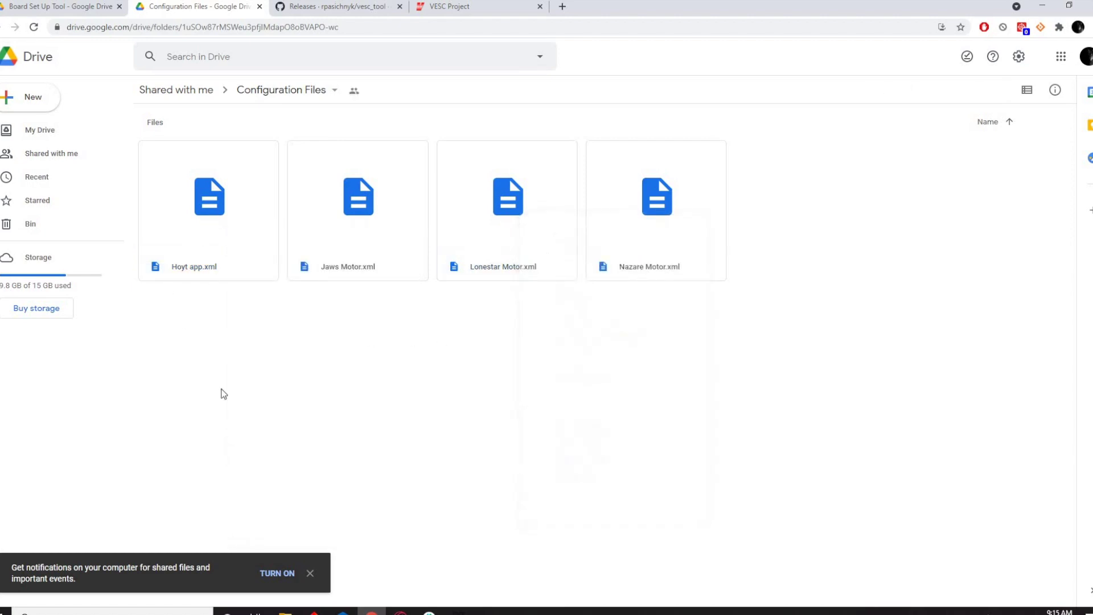
pyautogui.click(143, 365)
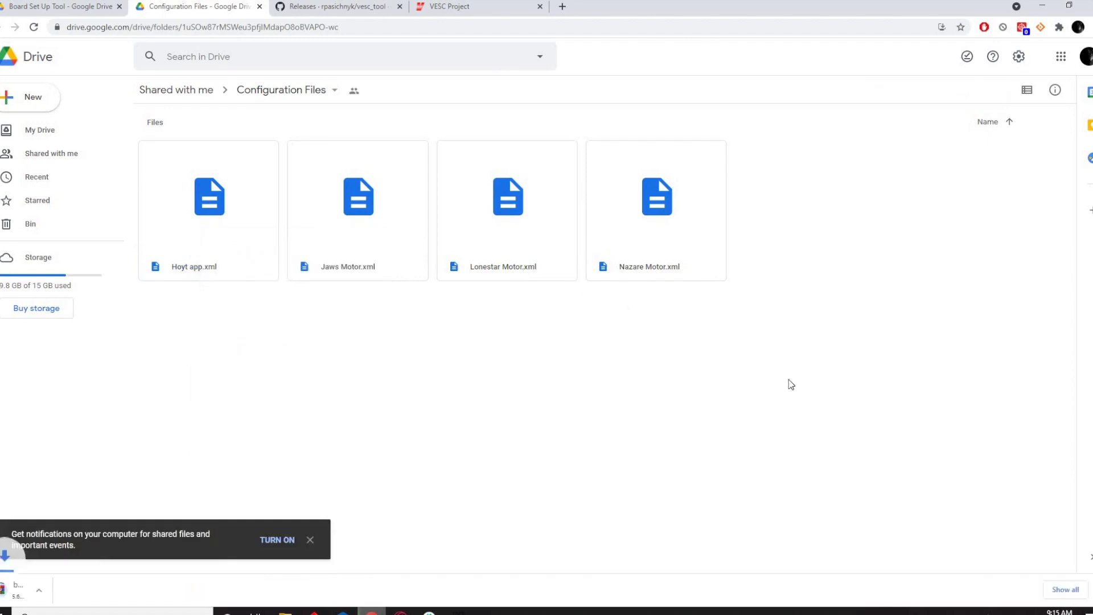
pyautogui.moveTo(336, 208); pyautogui.dragTo(384, 359)
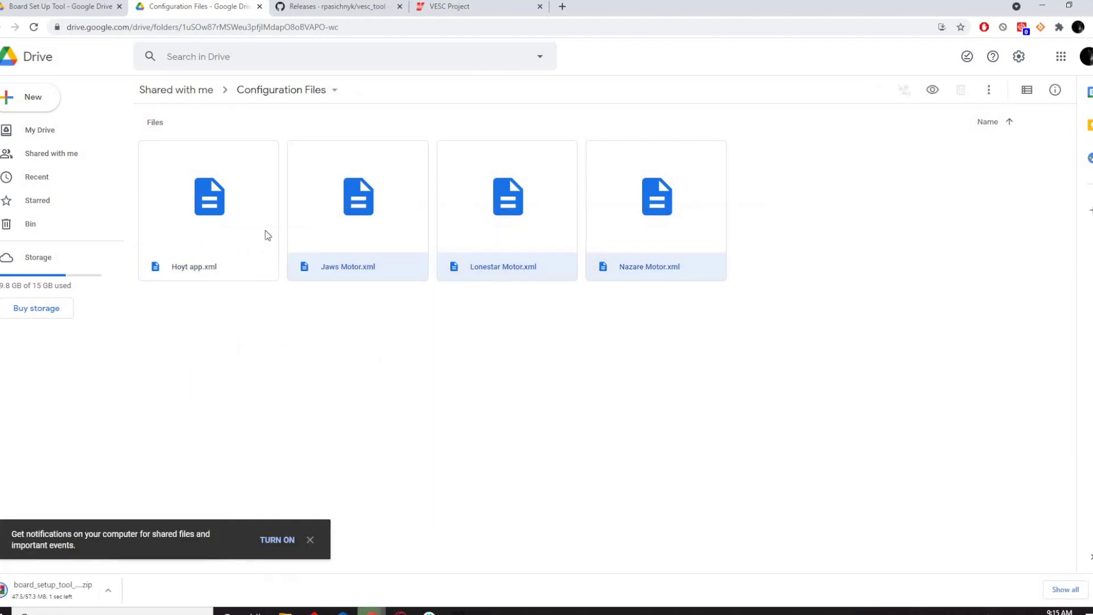
# Locate the downloaded board_setup_tool_beta_3_00 zip on disk, open it in WinRAR and dismiss the trial notice
pyautogui.hotkey('ctrl', 'pageup')
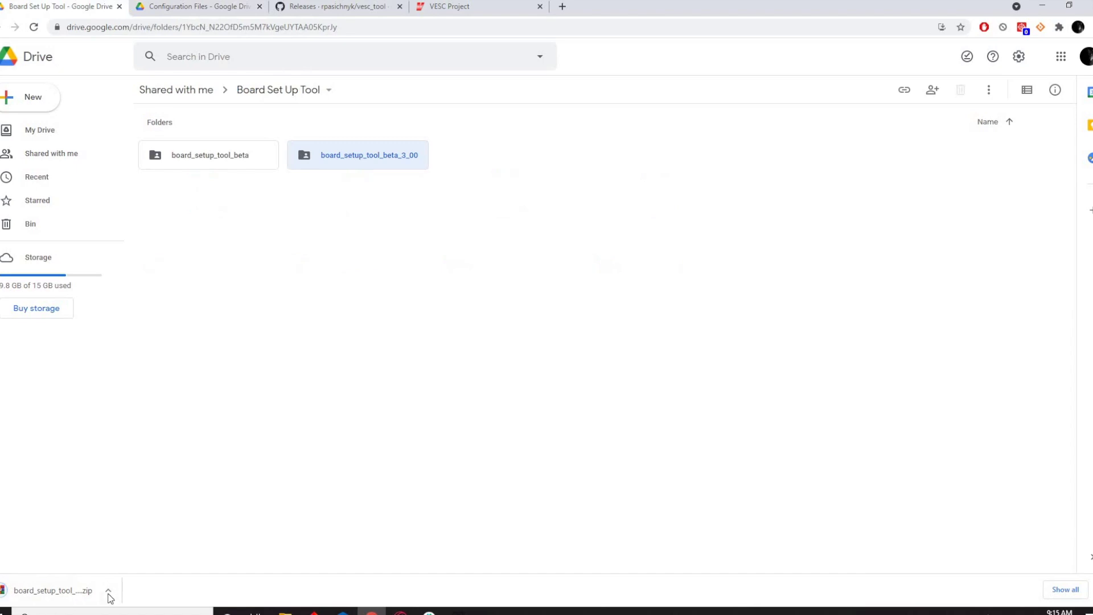
pyautogui.click(108, 592)
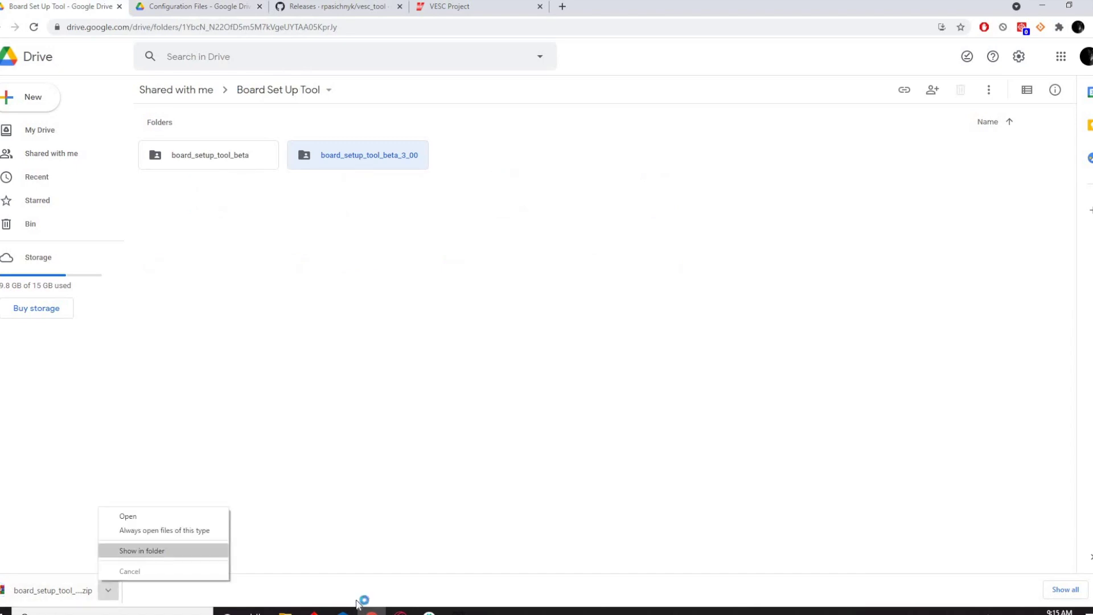
pyautogui.click(292, 611)
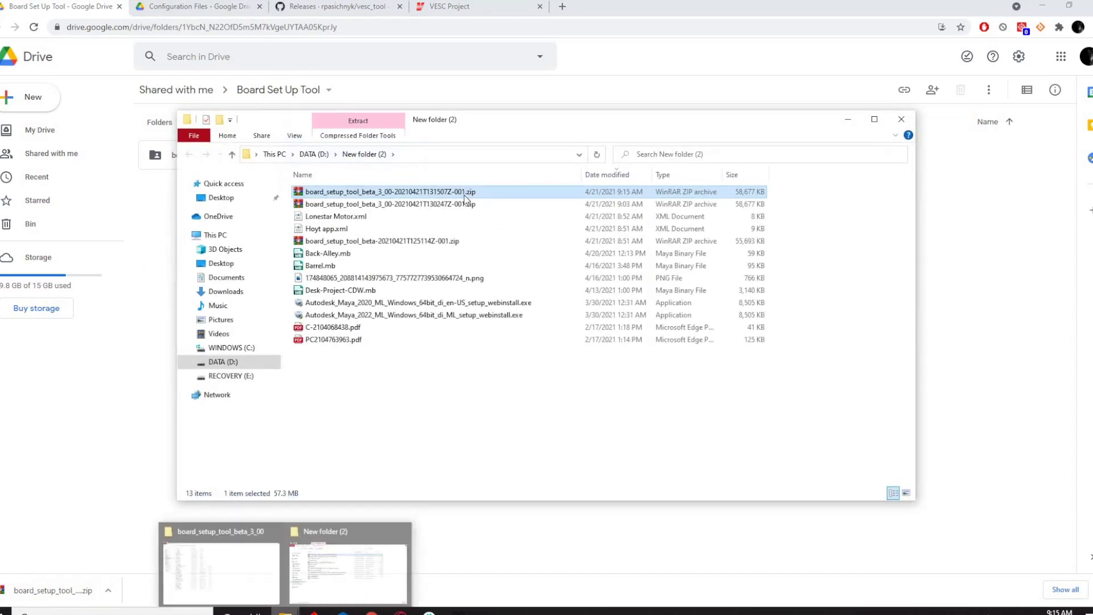
pyautogui.hotkey('alt', 'Tab')
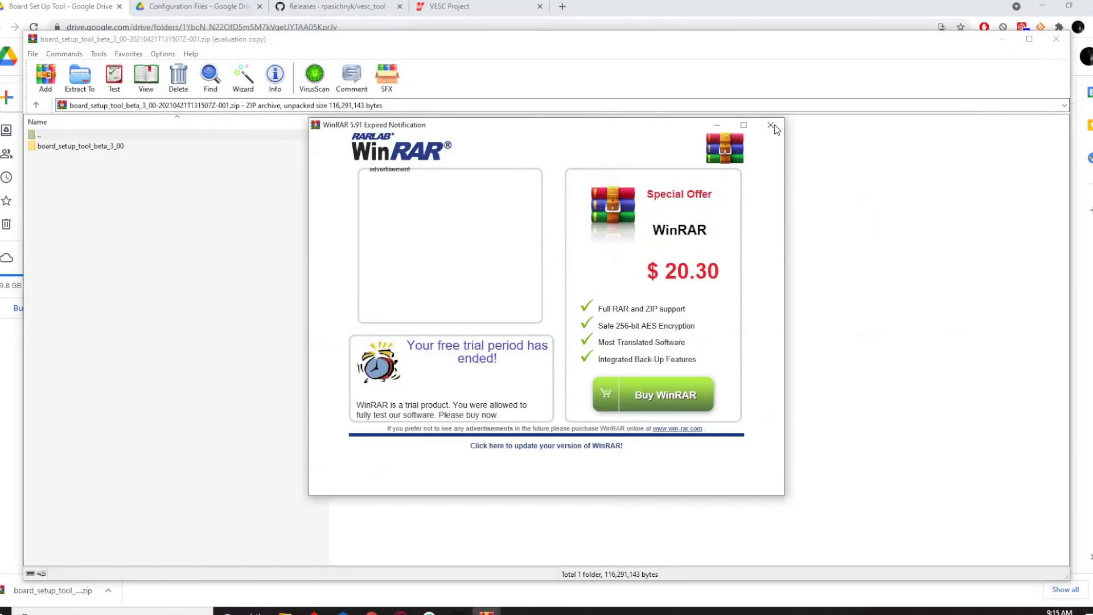
pyautogui.click(774, 121)
# Select board_setup_tool_beta_3_00 in the archive and place the Set Up Tool folder window from Documents beside it
pyautogui.hotkey('alt', 'Tab')
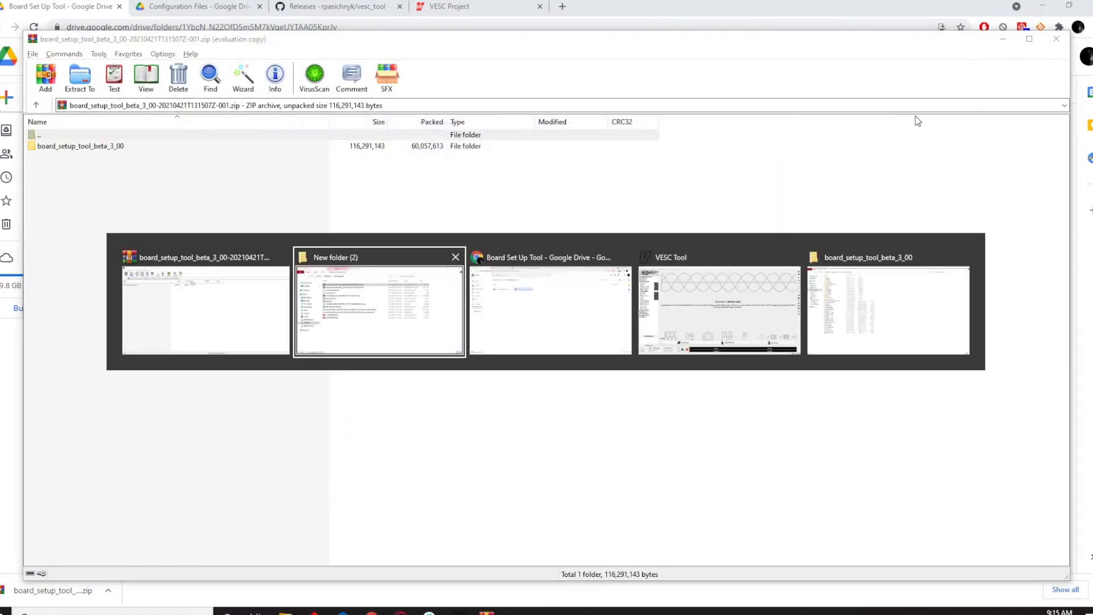
pyautogui.click(306, 579)
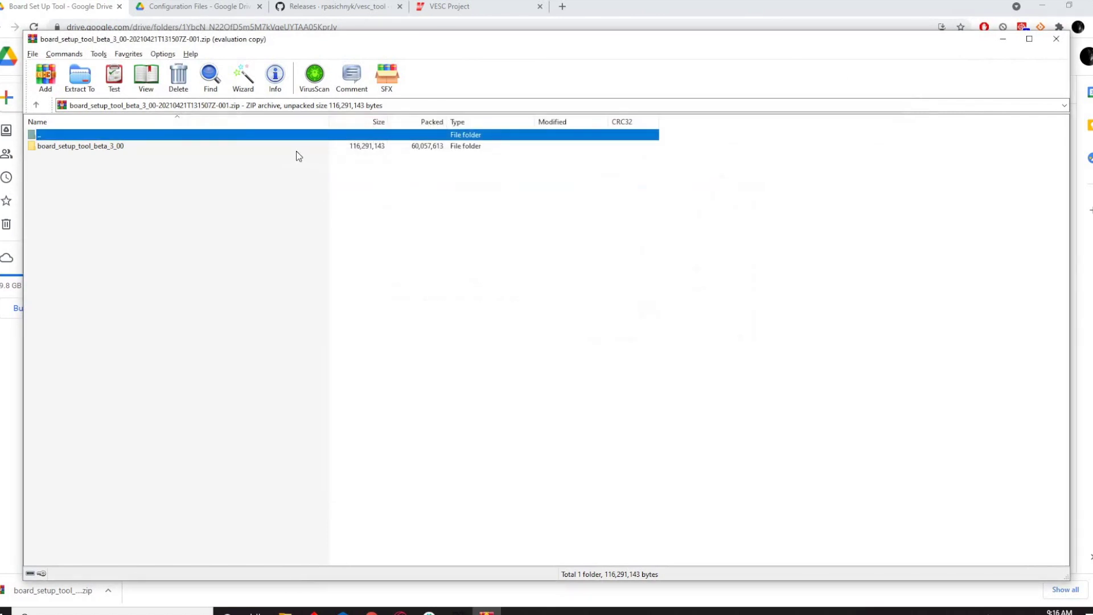
pyautogui.press('Down')
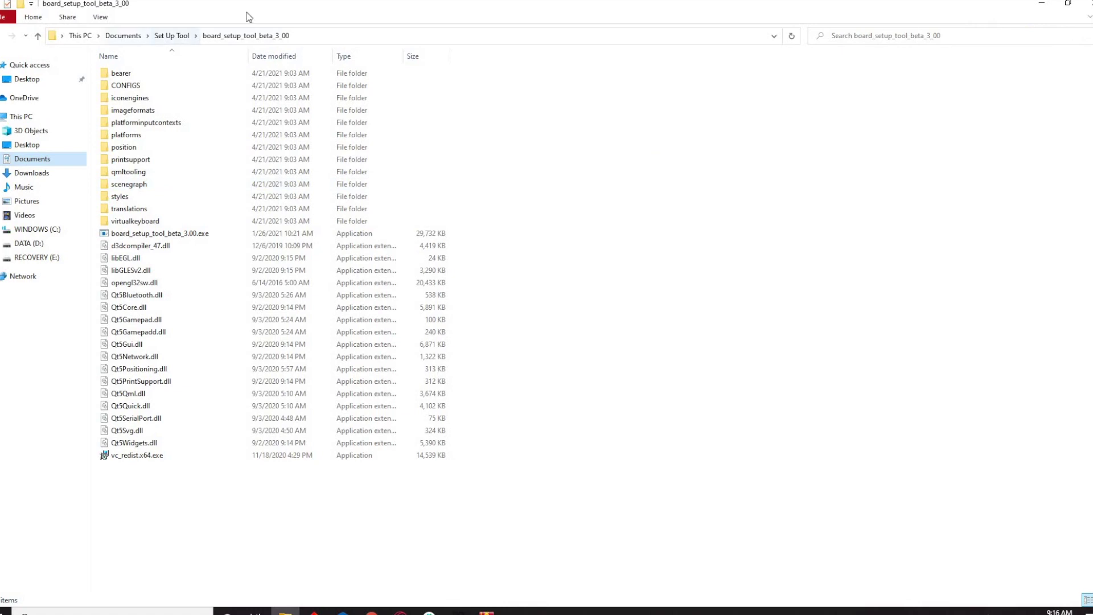
pyautogui.click(171, 35)
pyautogui.press('super+Down')
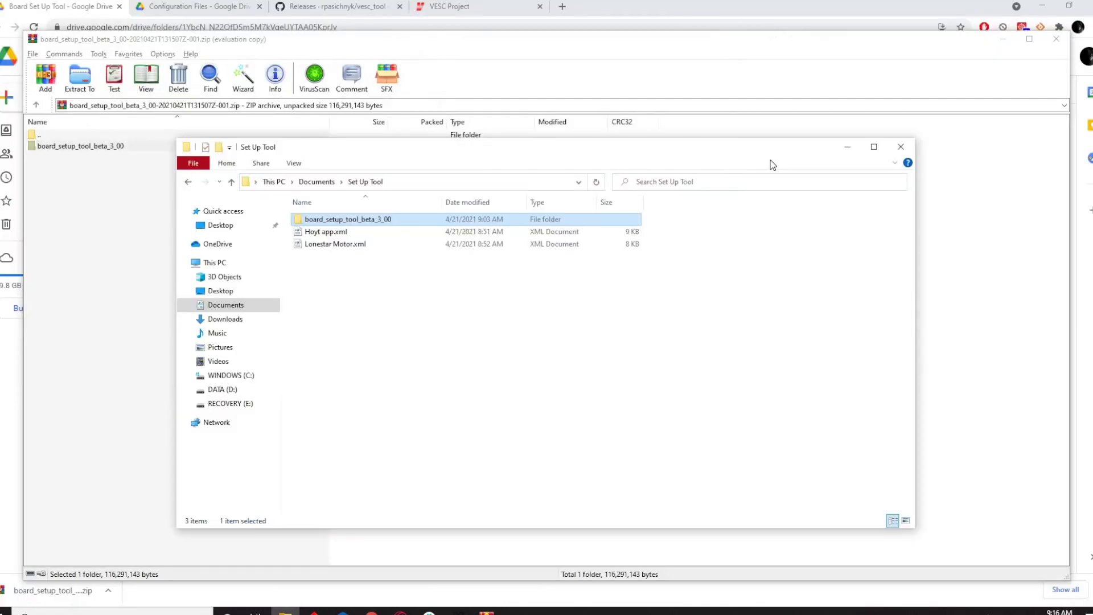
pyautogui.moveTo(772, 165); pyautogui.dragTo(997, 173)
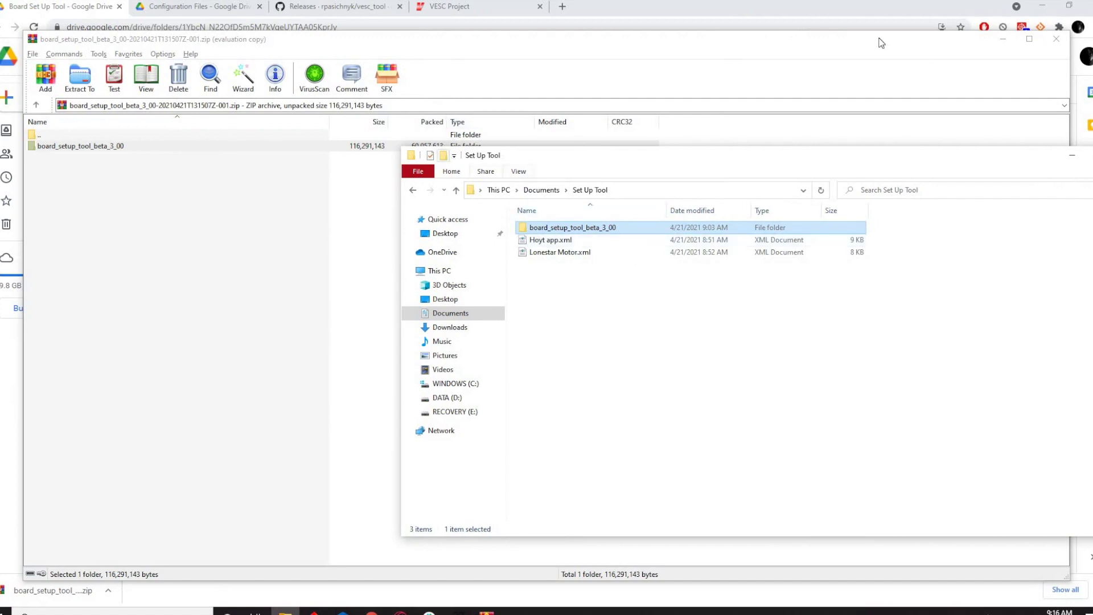
# Close the WinRAR archive window and move the Set Up Tool folder window over the browser
pyautogui.click(621, 117)
pyautogui.moveTo(1059, 45); pyautogui.dragTo(805, 129)
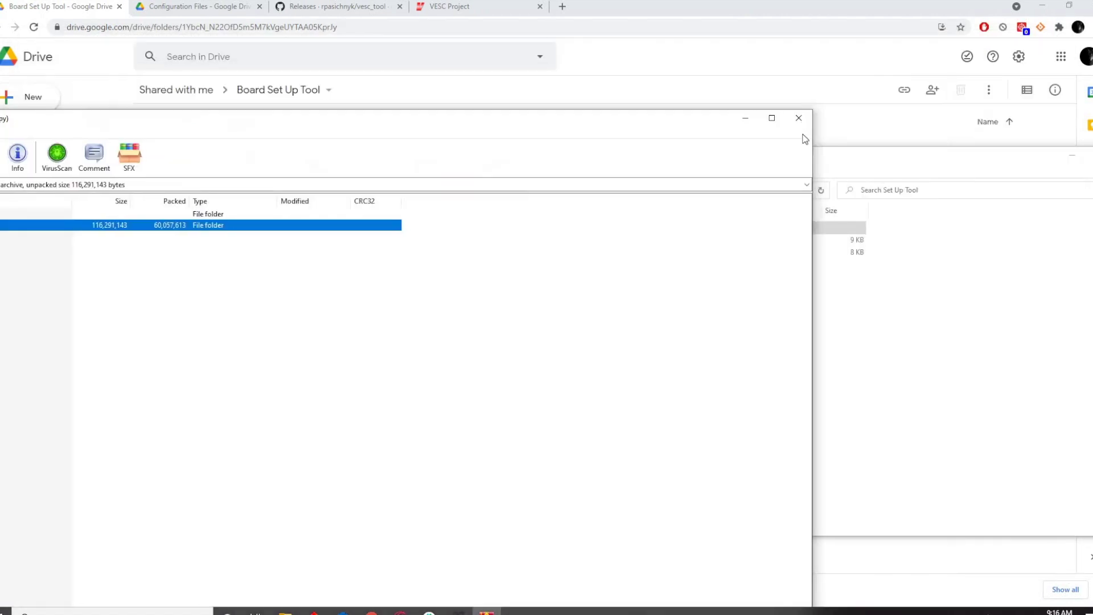
pyautogui.click(799, 118)
pyautogui.moveTo(706, 143); pyautogui.dragTo(599, 121)
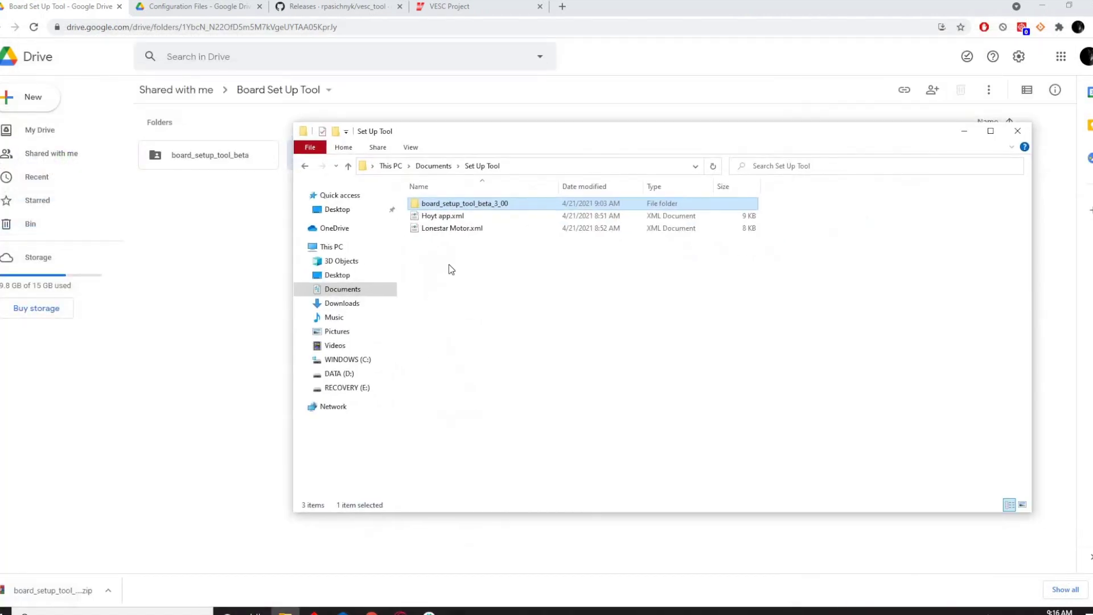
# Maximize the Set Up Tool folder window and review the tool folder, Hoyt app.xml and Lonestar Motor.xml inside it
pyautogui.moveTo(448, 267); pyautogui.dragTo(456, 223)
pyautogui.click(467, 234)
pyautogui.click(647, 139)
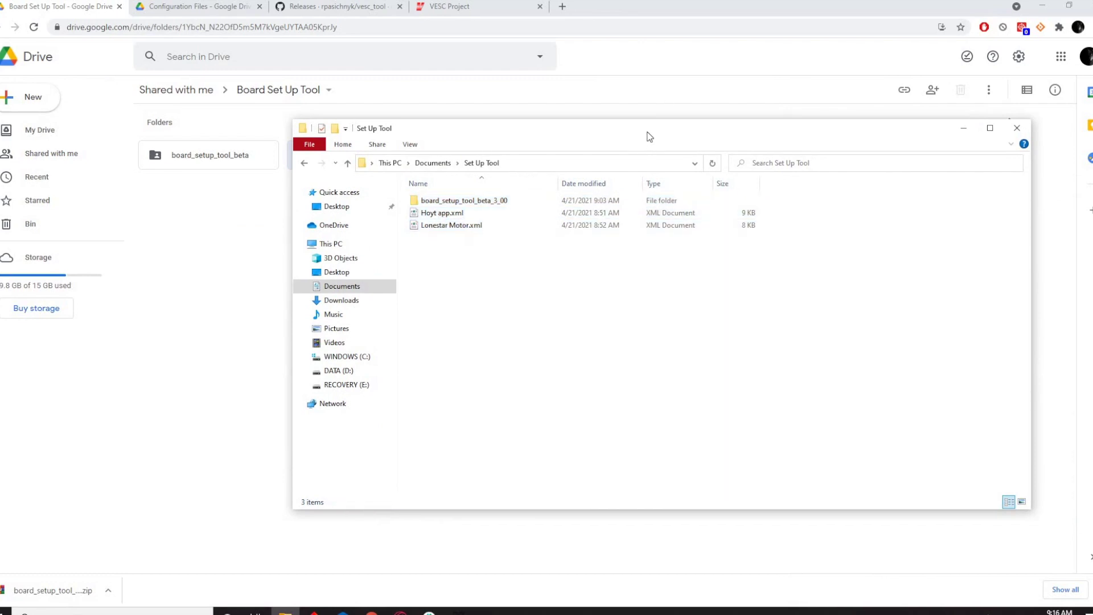
pyautogui.moveTo(647, 129); pyautogui.dragTo(584, 0)
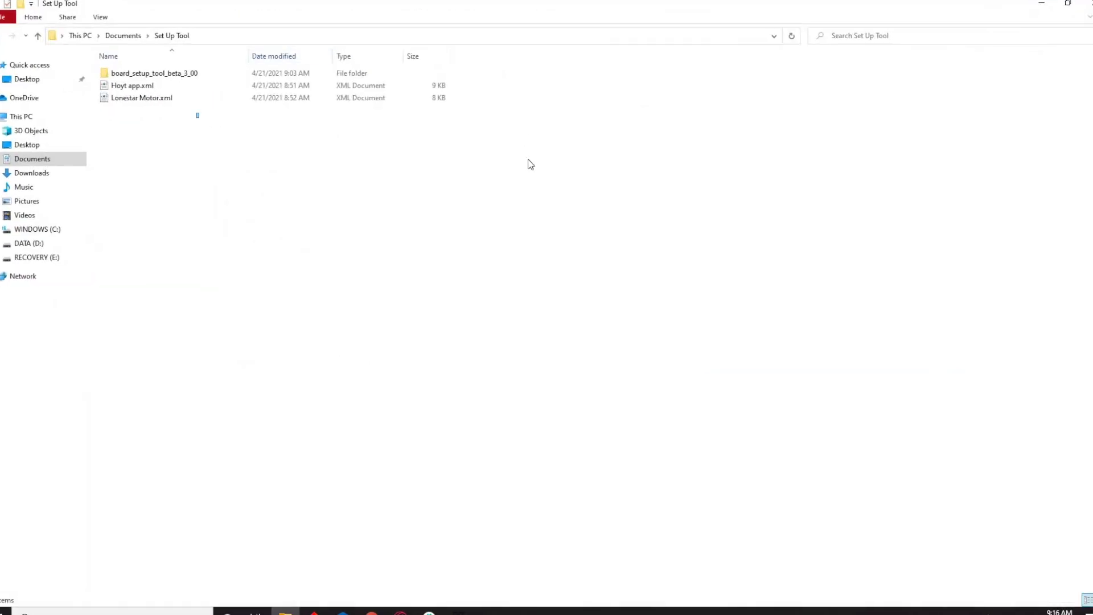
pyautogui.hotkey('ctrl', 'a')
pyautogui.moveTo(208, 70)
pyautogui.mouseDown()
pyautogui.moveTo(434, 210)
pyautogui.moveTo(240, 137)
pyautogui.moveTo(195, 65)
pyautogui.mouseUp()
pyautogui.click(239, 136)
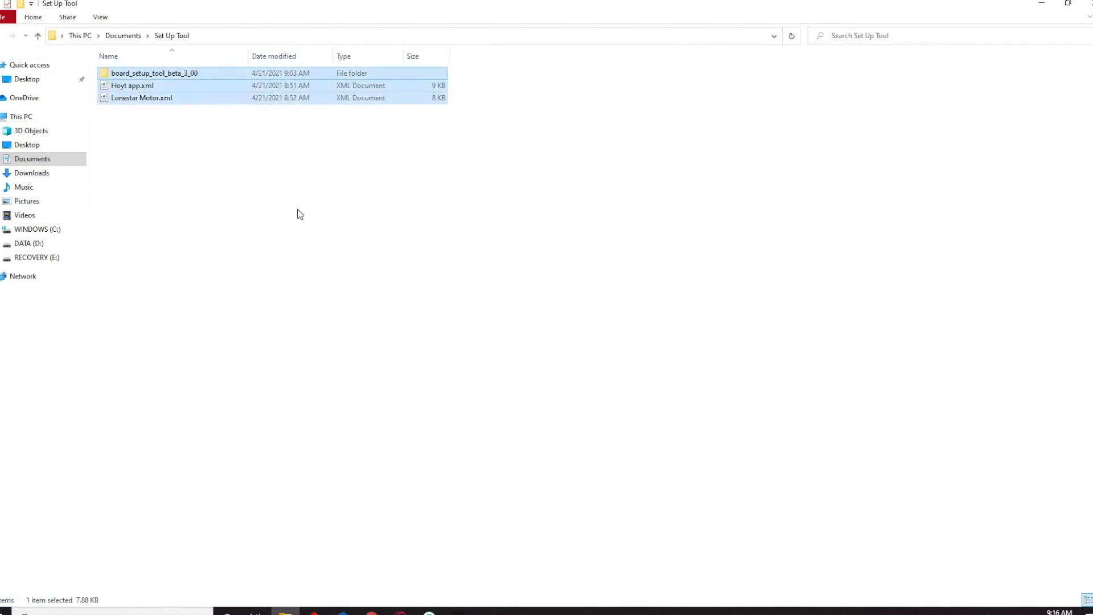
pyautogui.click(298, 213)
# Switch back to Chrome and look over the VESC Tool download page and the vesc_tool releases page on GitHub
pyautogui.hotkey('alt', 'Tab')
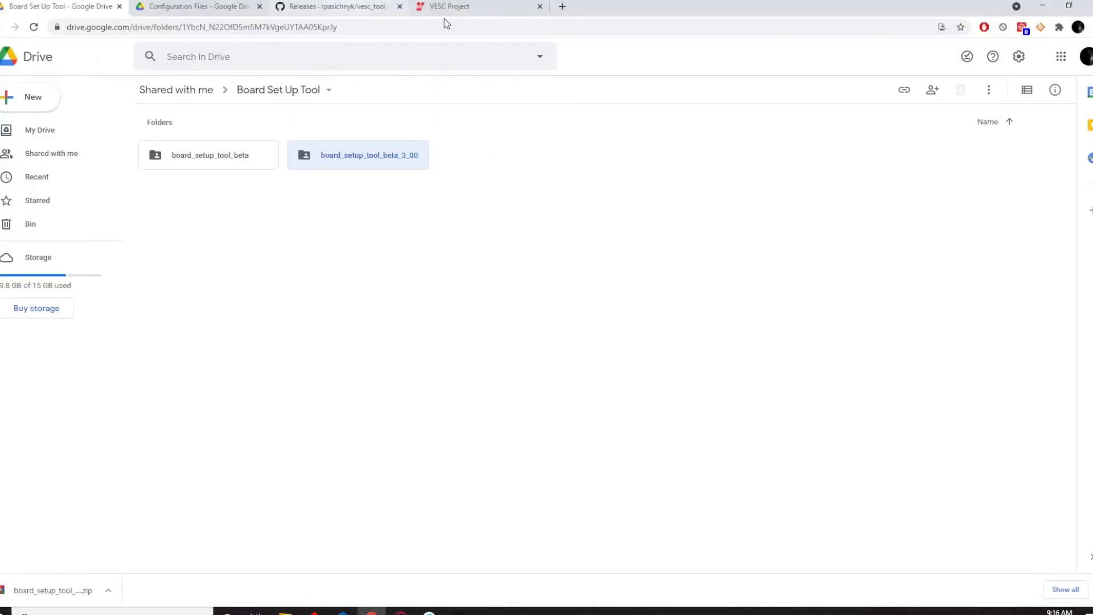
pyautogui.click(449, 4)
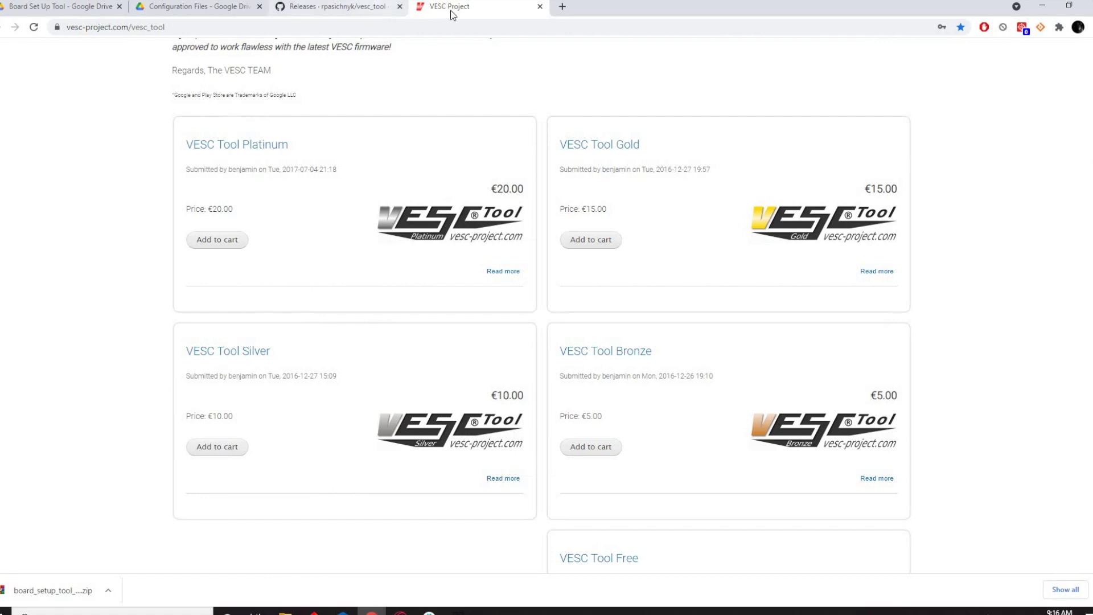
pyautogui.click(376, 6)
pyautogui.click(450, 7)
pyautogui.click(380, 7)
pyautogui.hotkey('ctrl', '1')
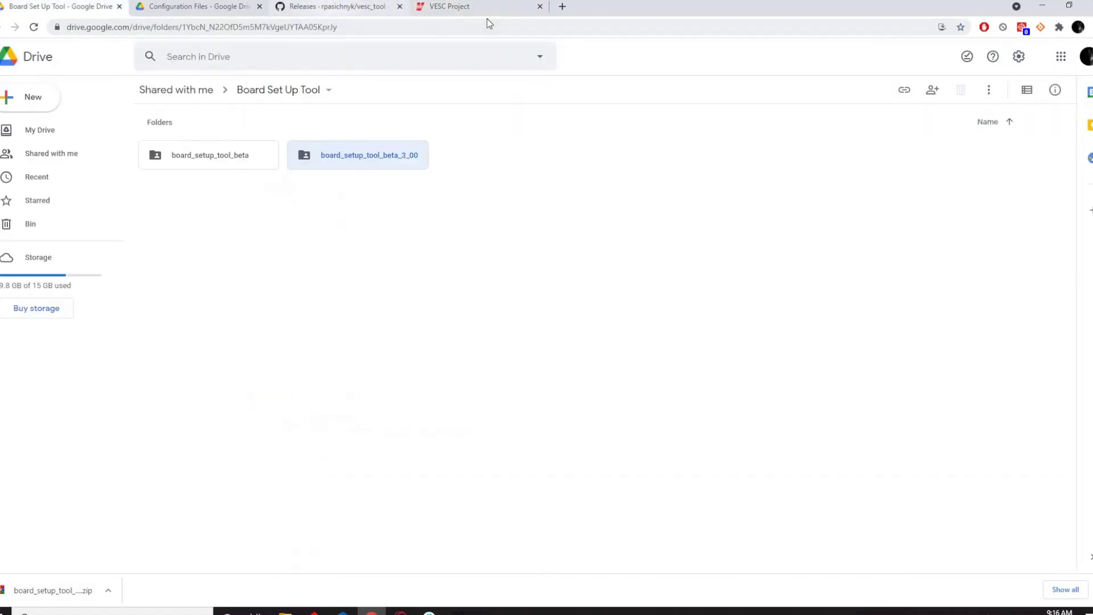
pyautogui.click(448, 8)
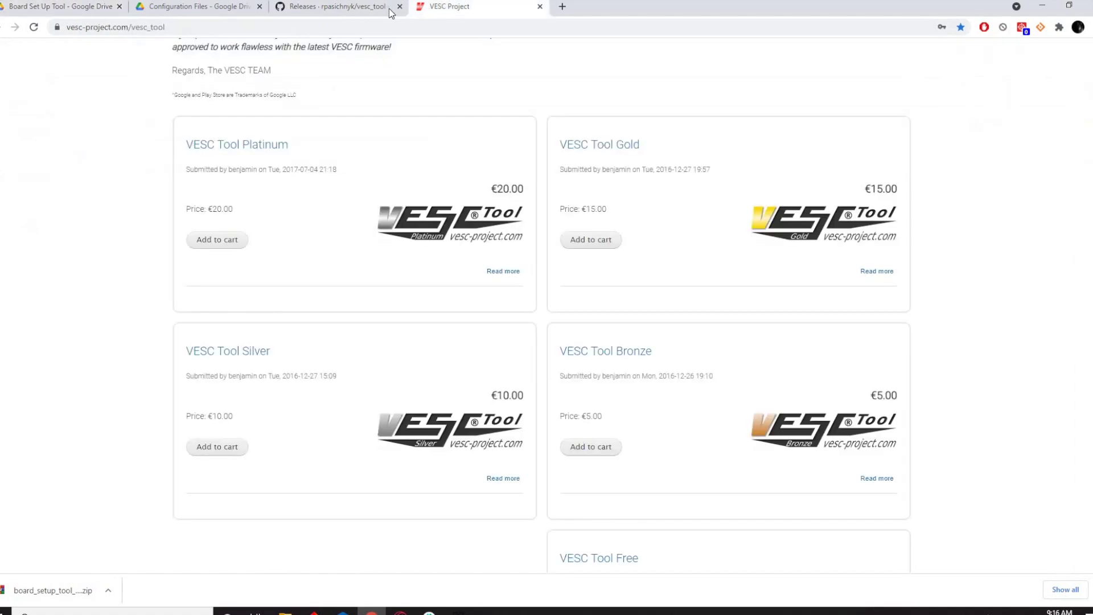
# Compare the vesc_tool releases page with the VESC Project download page and review the VESC Tool editions down to VESC Tool Free
pyautogui.hotkey('ctrl', '3')
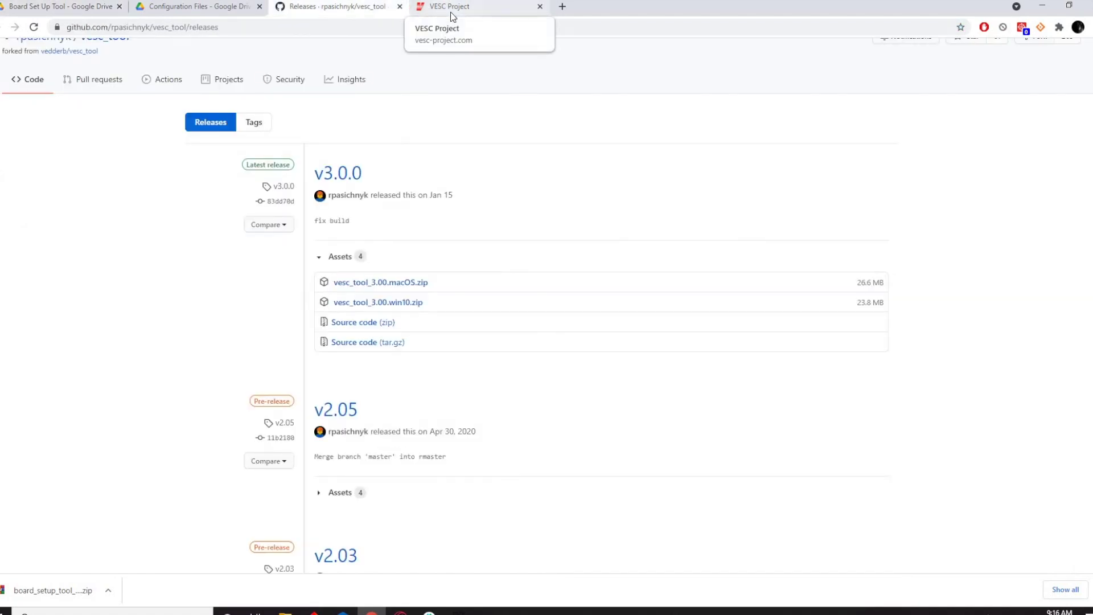
pyautogui.hotkey('ctrl', '4')
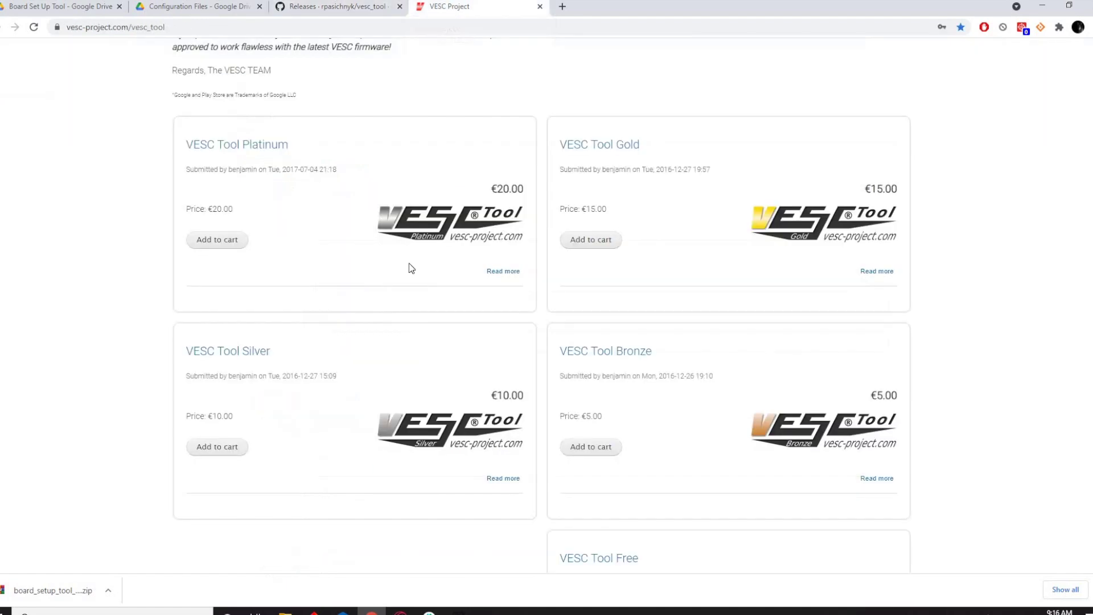
pyautogui.scroll(15, 409, 266)
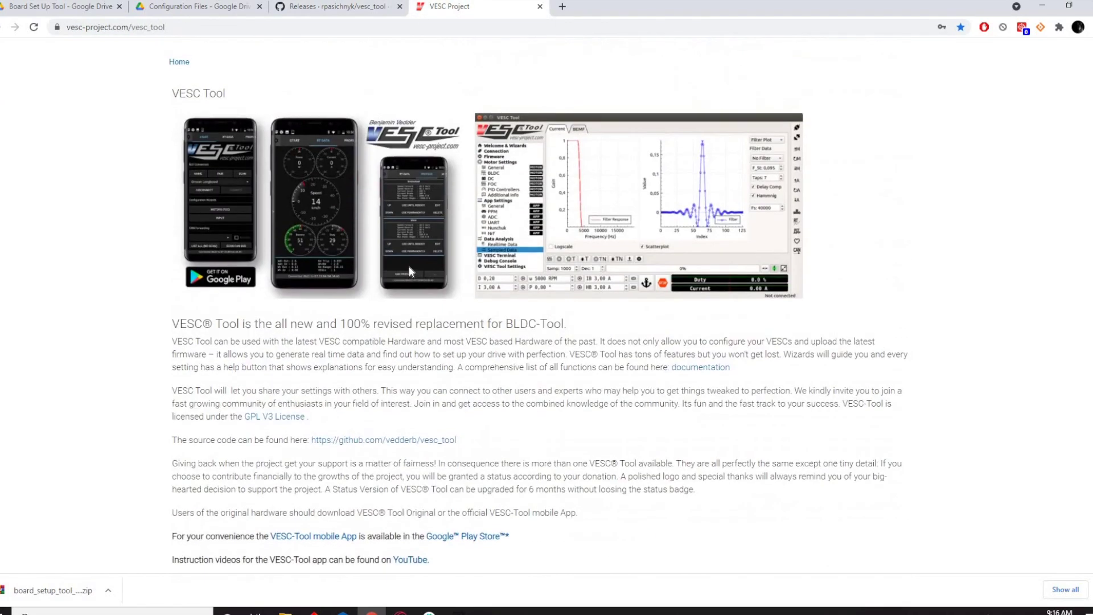
pyautogui.scroll(-10, 409, 266)
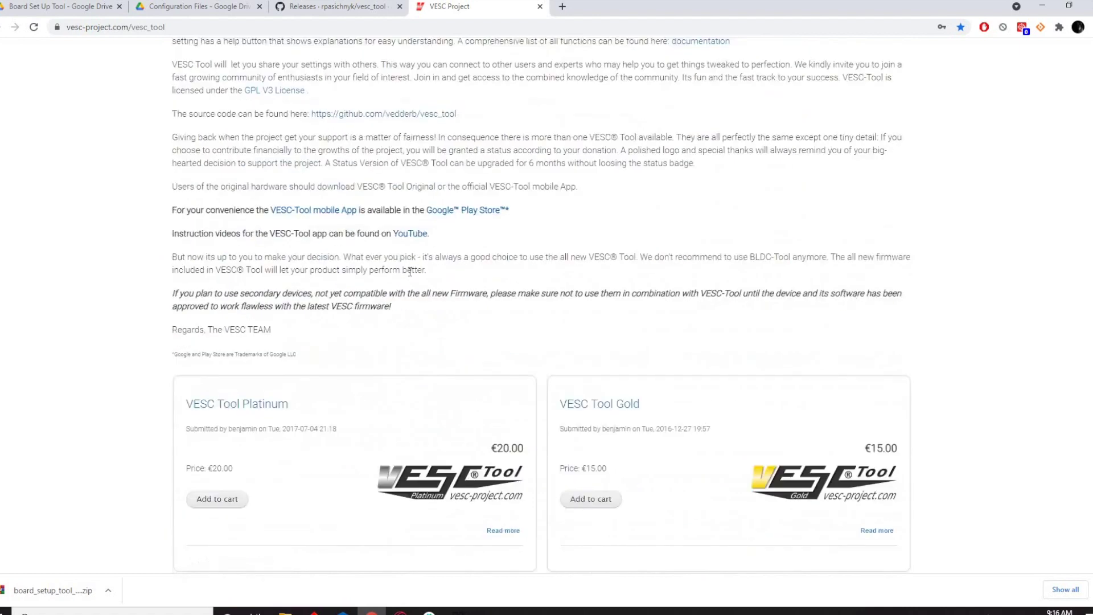
pyautogui.scroll(10, 410, 271)
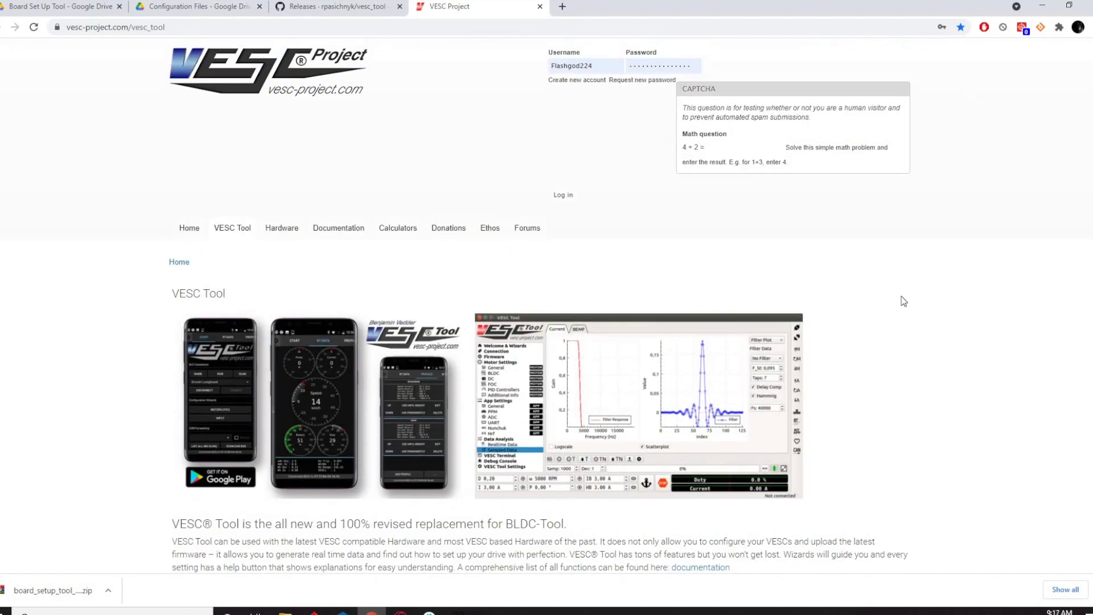
pyautogui.scroll(-20, 904, 301)
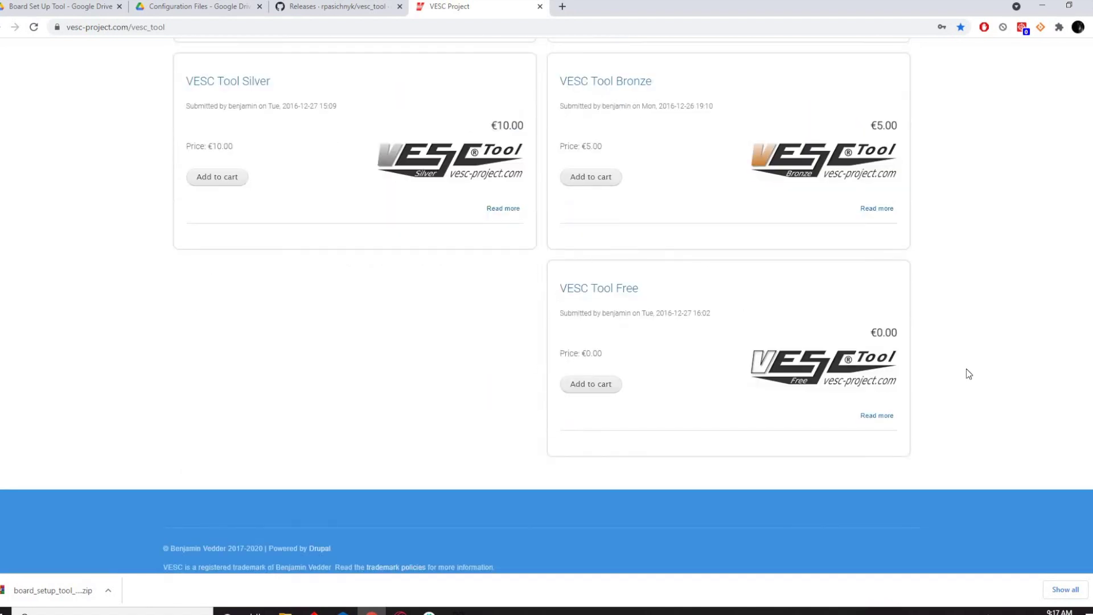
pyautogui.scroll(9, 968, 374)
pyautogui.hotkey('shift', 'F10')
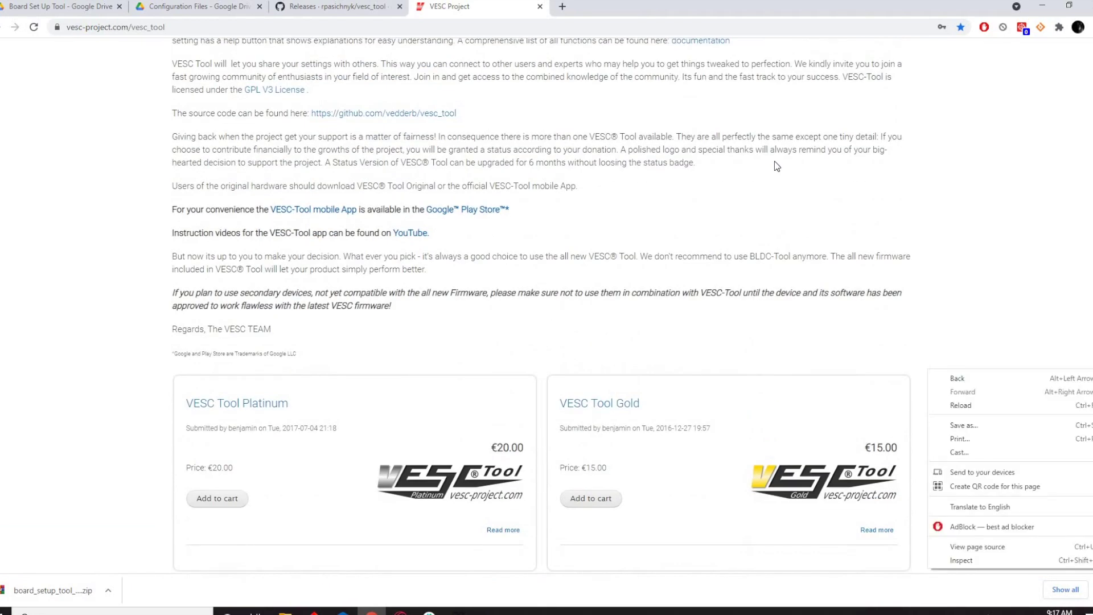
# Switch to the Set Up Tool folder, launch board_setup_tool_beta_3.00.exe from its subfolder and maximize the Board Setup window
pyautogui.hotkey('alt', 'Tab')
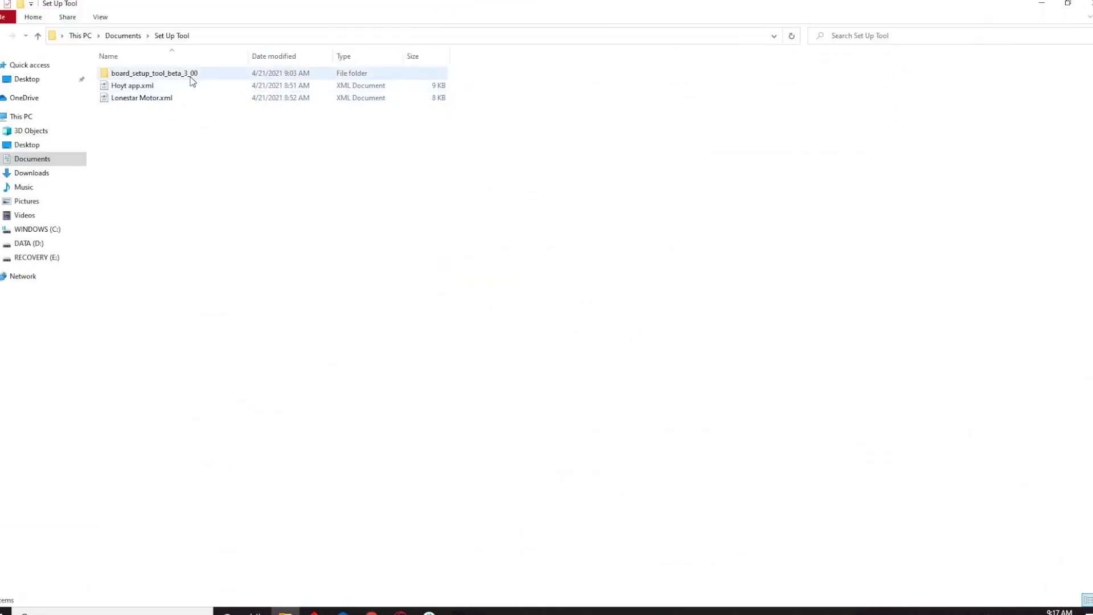
pyautogui.doubleClick(193, 75)
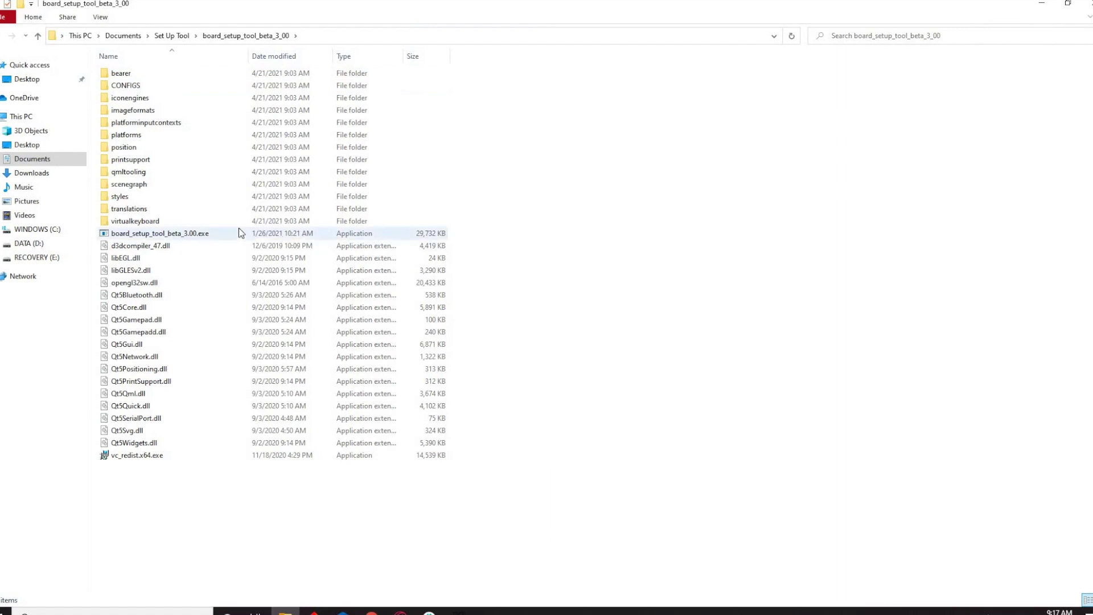
pyautogui.doubleClick(239, 232)
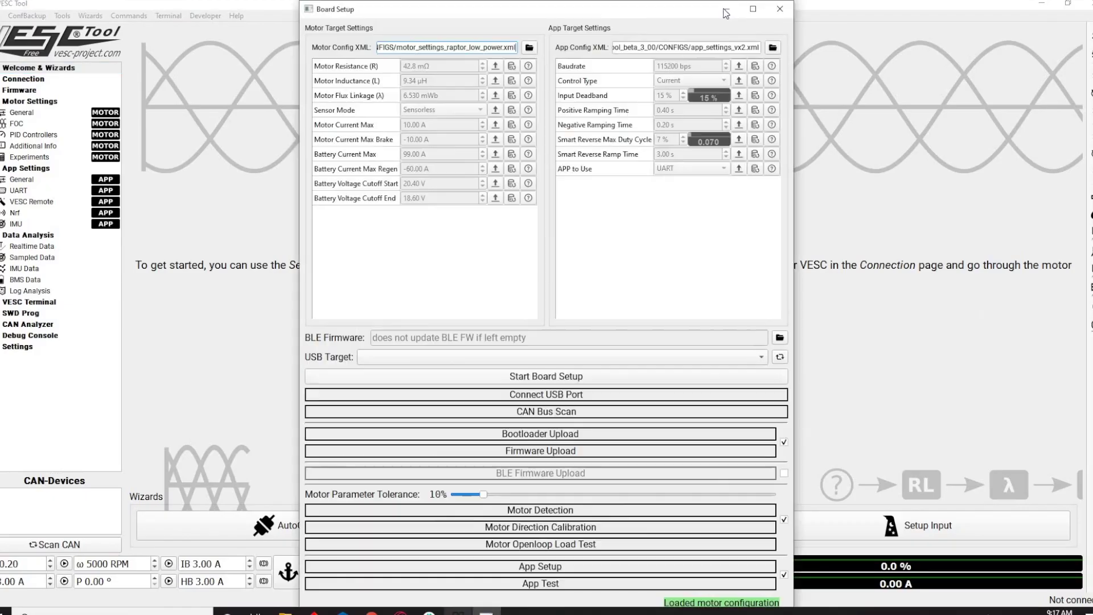
pyautogui.click(753, 11)
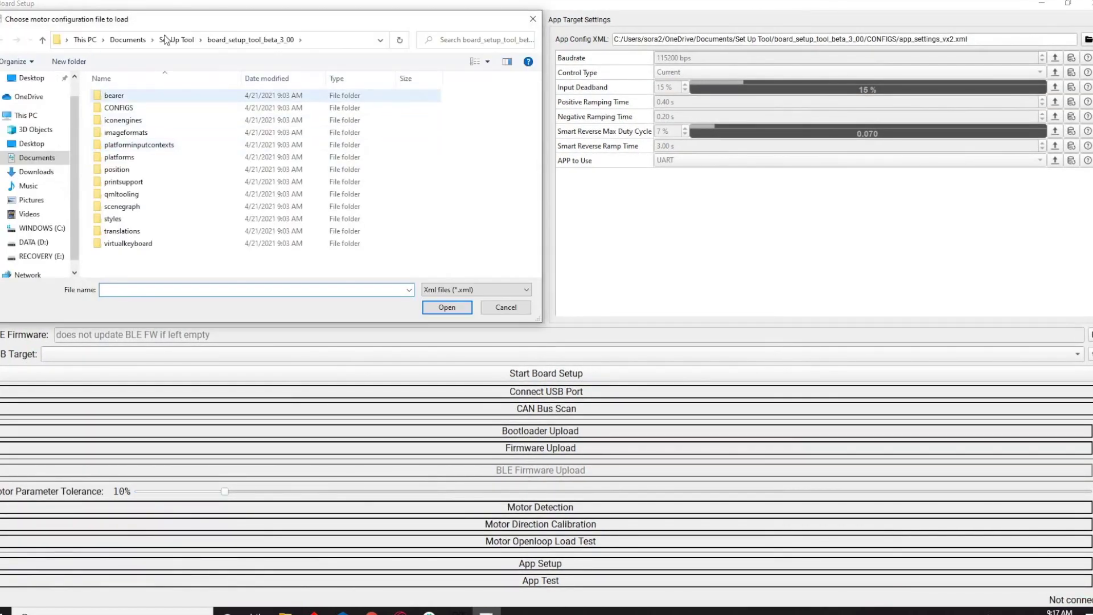
# Load Lonestar Motor.xml from the Set Up Tool folder as the motor configuration
pyautogui.click(177, 41)
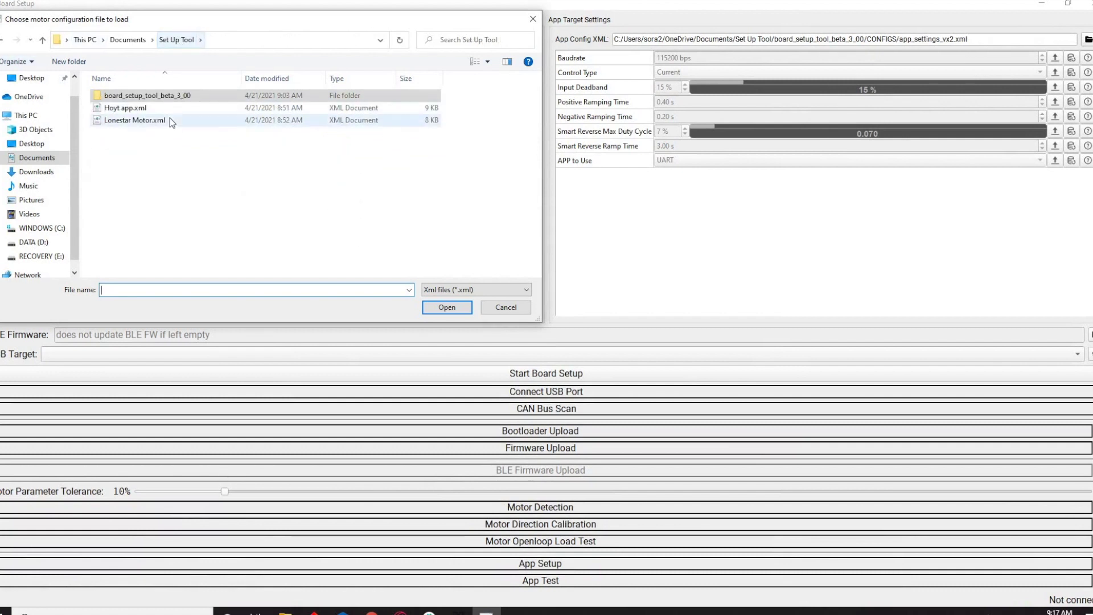
pyautogui.click(137, 120)
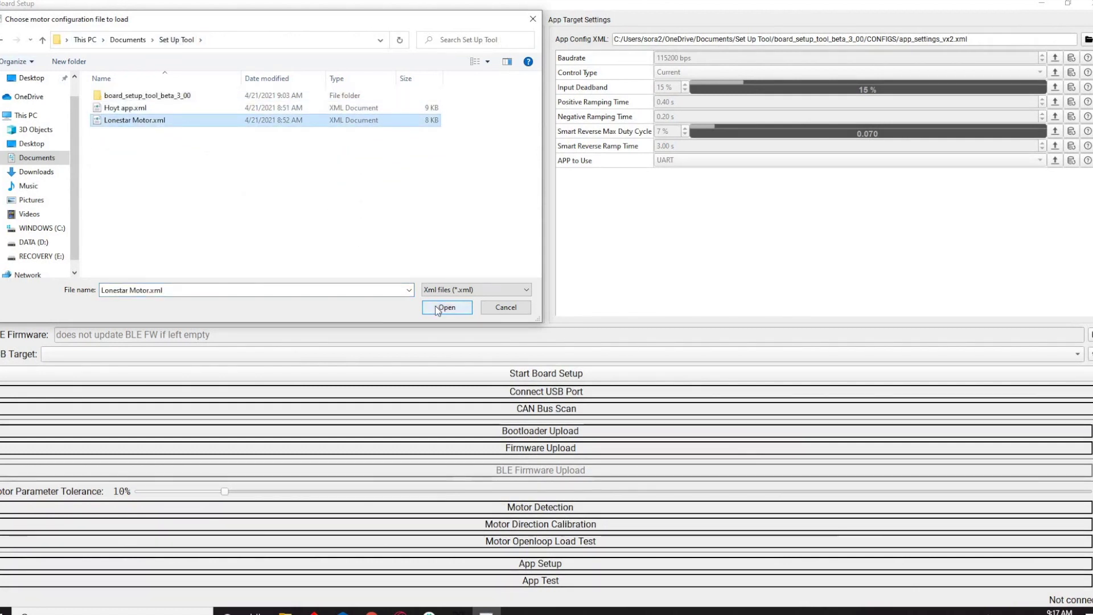
pyautogui.press('Return')
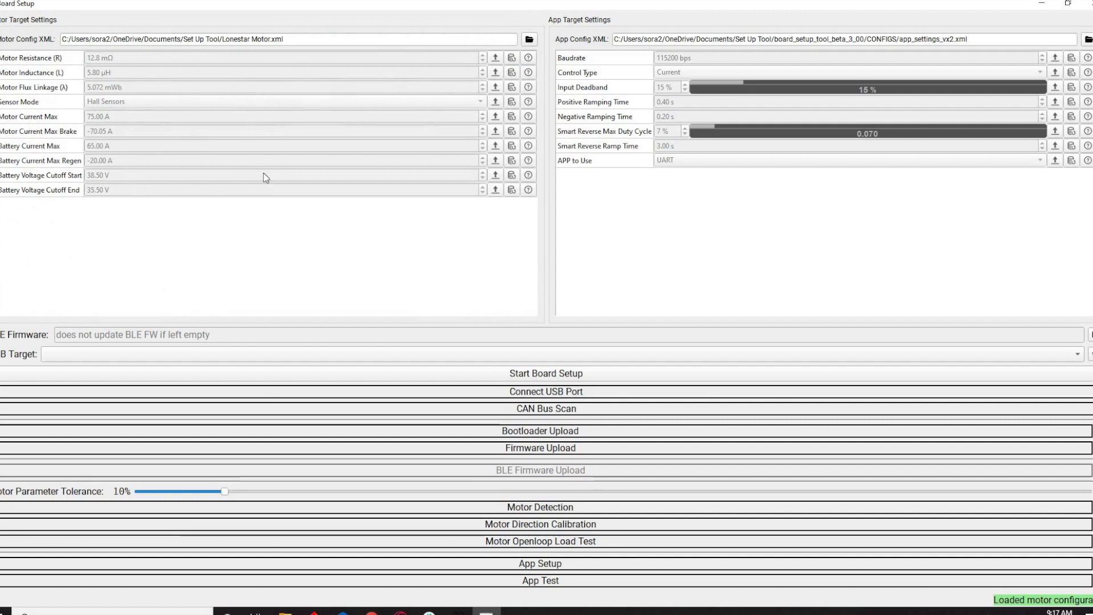
# Load Hoyt app.xml from the Set Up Tool folder as the app configuration
pyautogui.click(1087, 40)
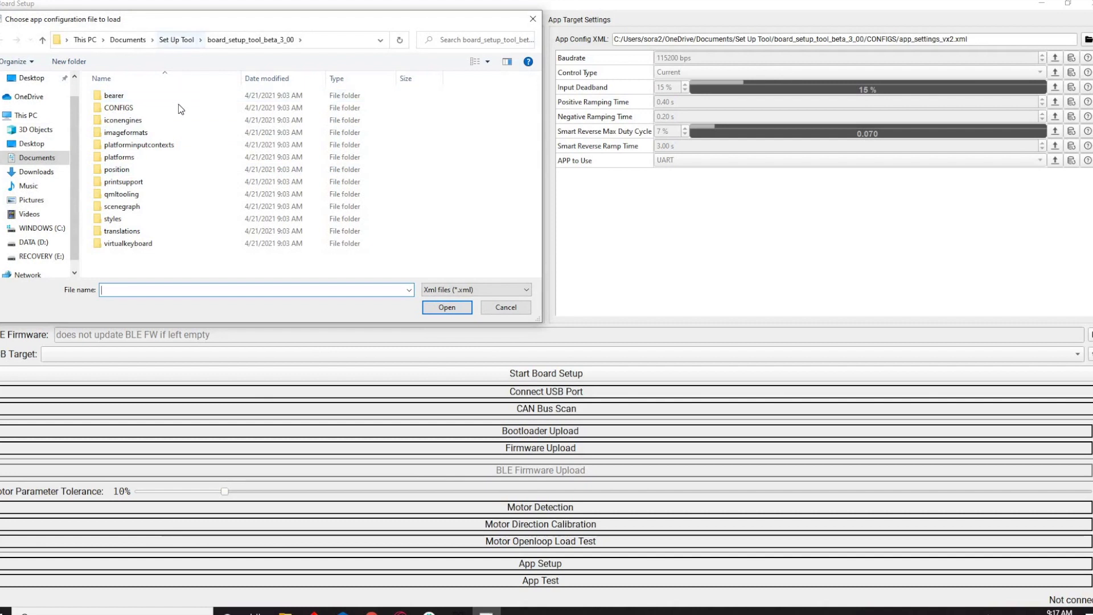
pyautogui.click(176, 40)
pyautogui.click(159, 113)
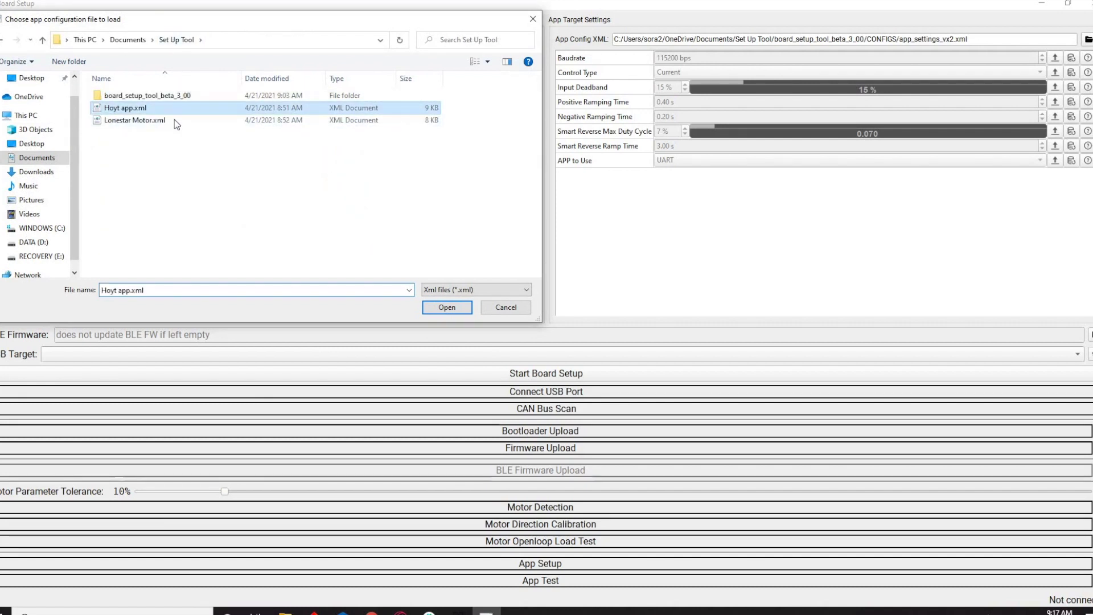
pyautogui.click(447, 308)
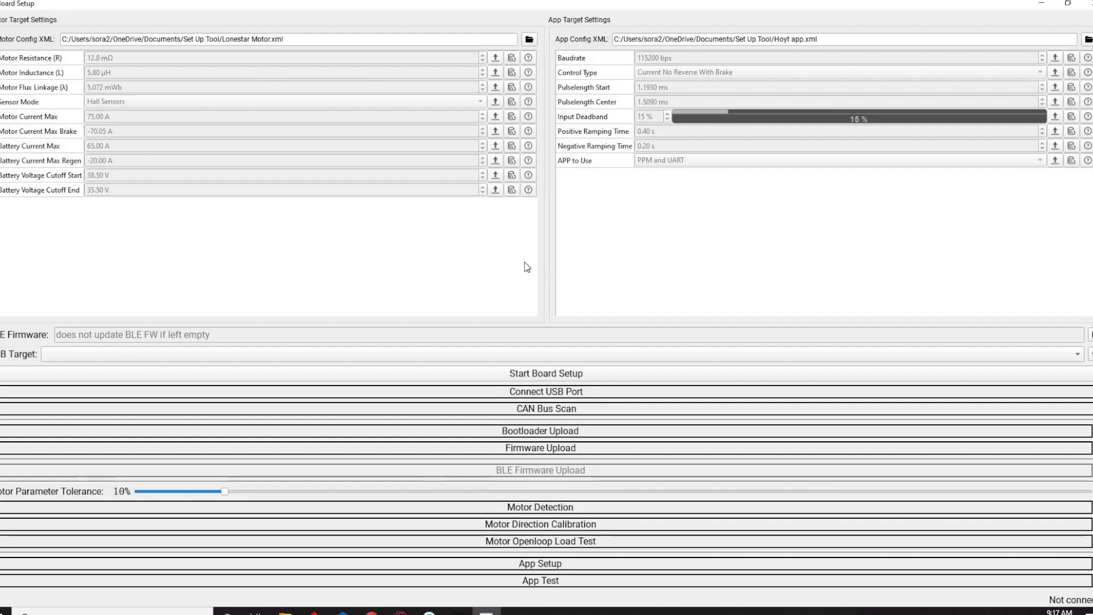
# Switch to the main VESC Tool window and run AutoConnect, retrying until the VESC is connected
pyautogui.hotkey('alt', 'Tab')
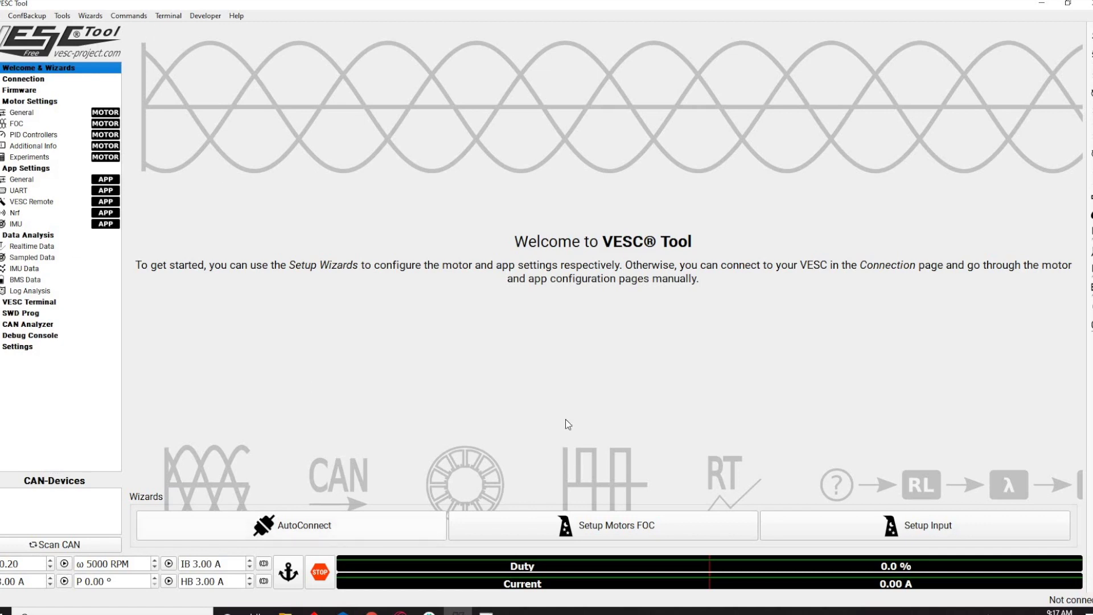
pyautogui.click(369, 530)
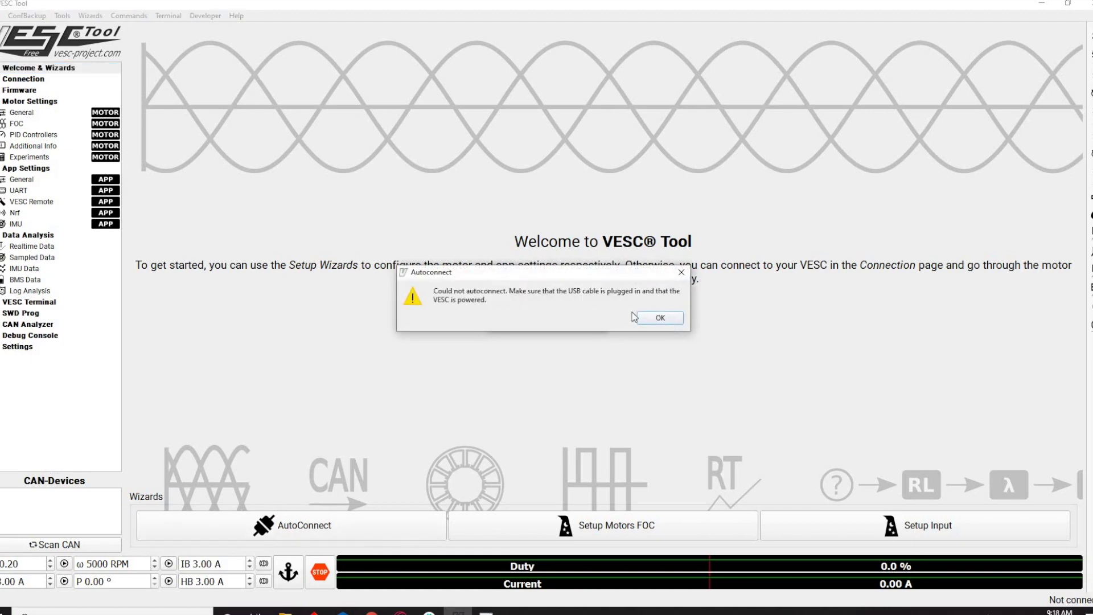
pyautogui.press('Return')
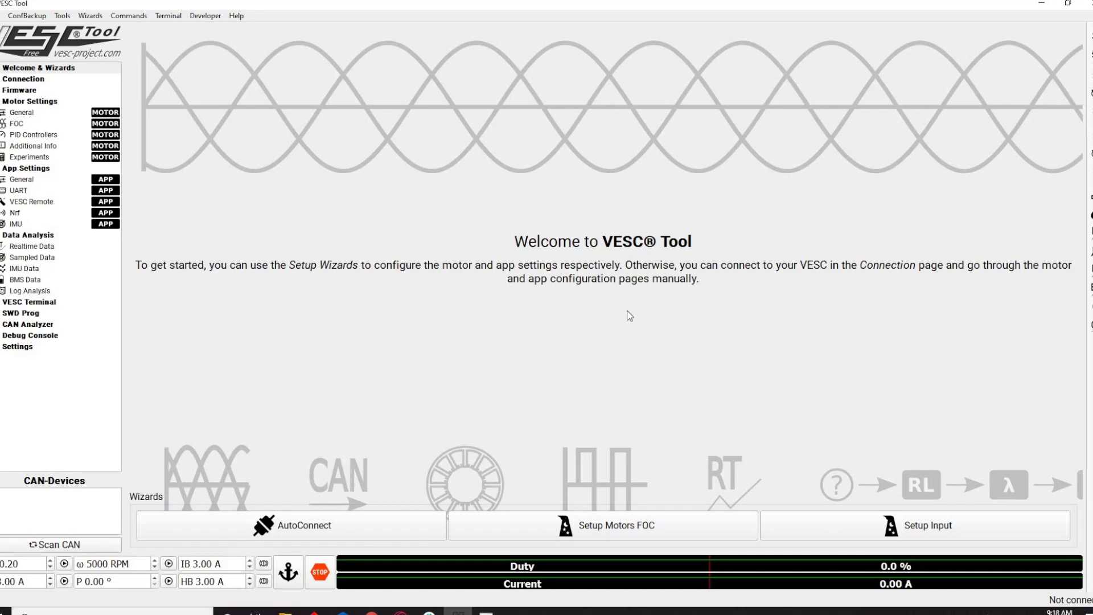
pyautogui.click(329, 531)
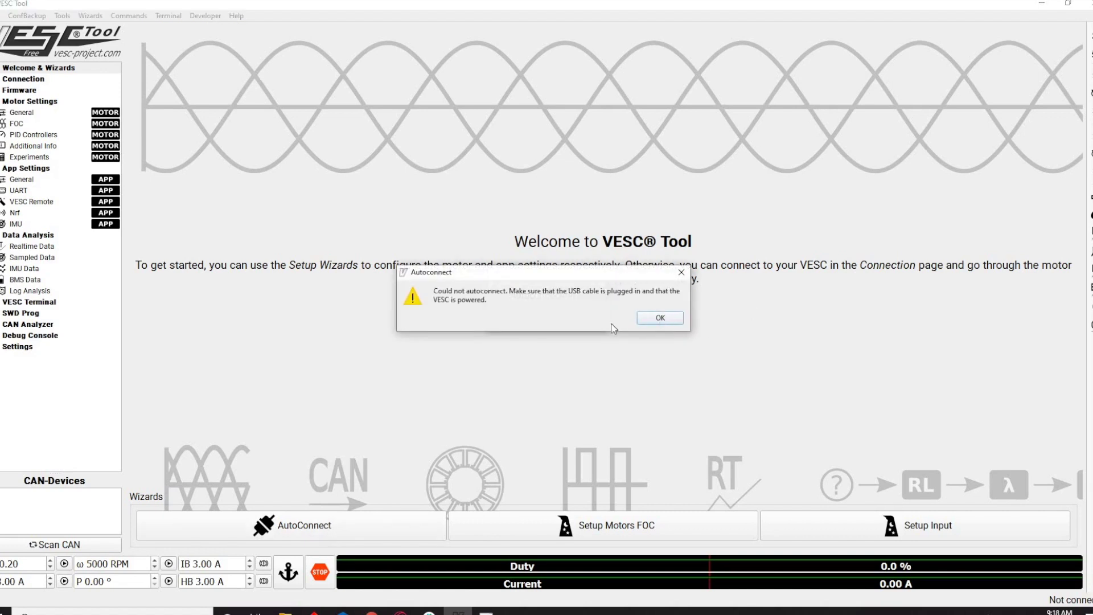
pyautogui.press('Return')
pyautogui.click(306, 525)
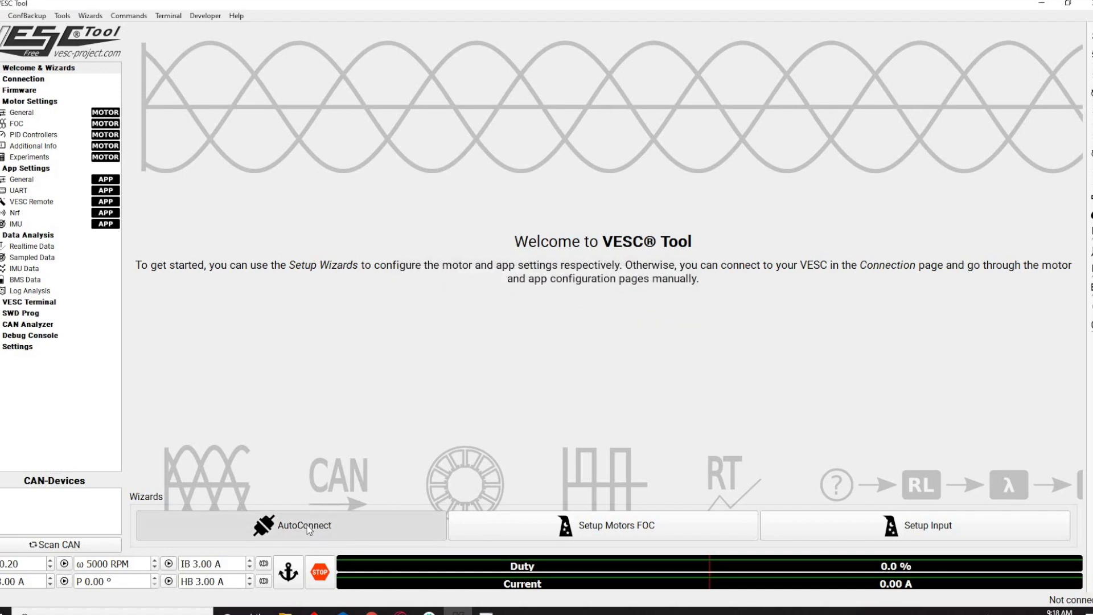
# Upload the included VESC_default.bin firmware to the STORMCORE_60D+, accepting that its settings are cleared, and dismiss the completion notice
pyautogui.click(67, 90)
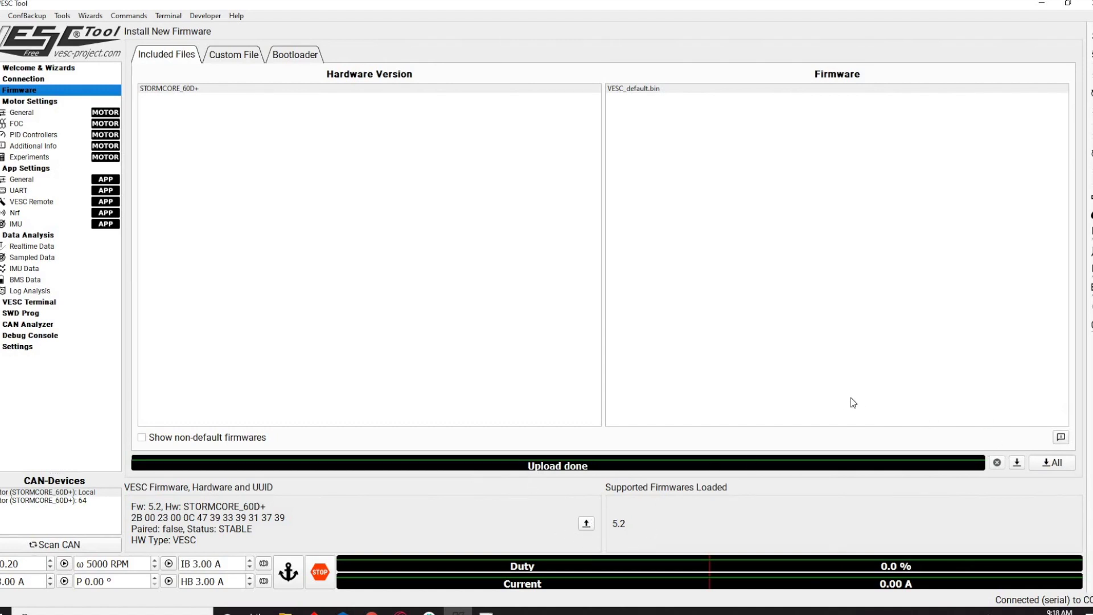
pyautogui.click(984, 420)
pyautogui.click(1018, 463)
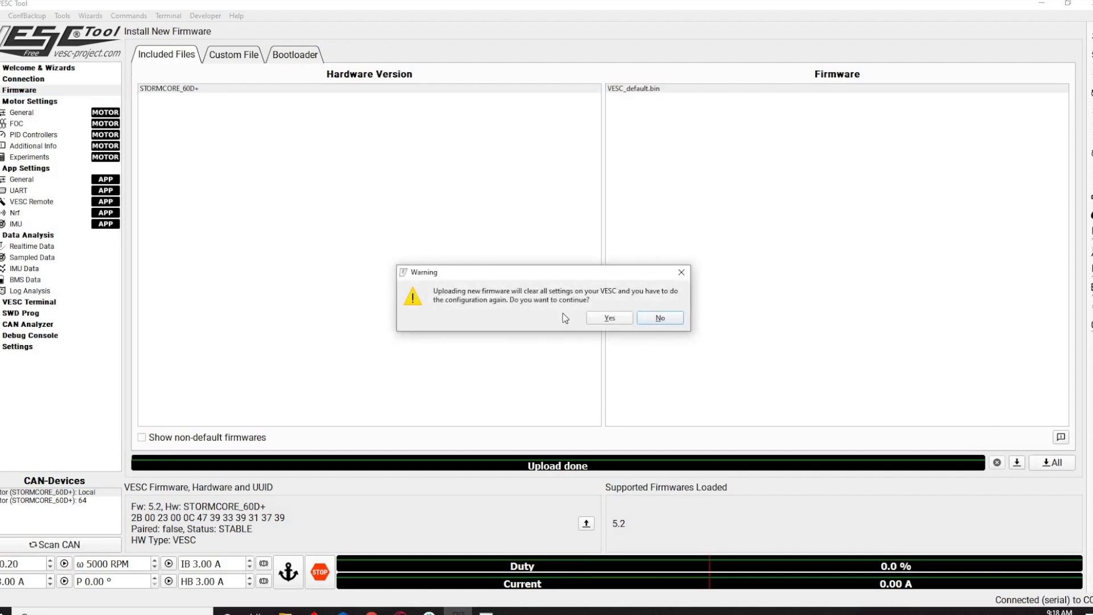
pyautogui.click(605, 322)
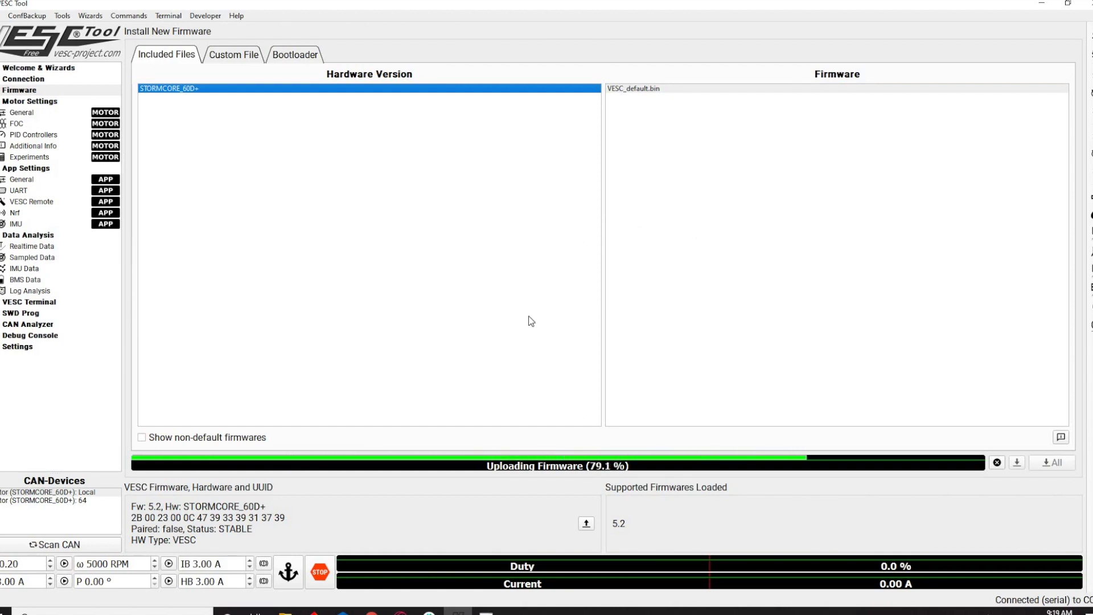
pyautogui.click(772, 374)
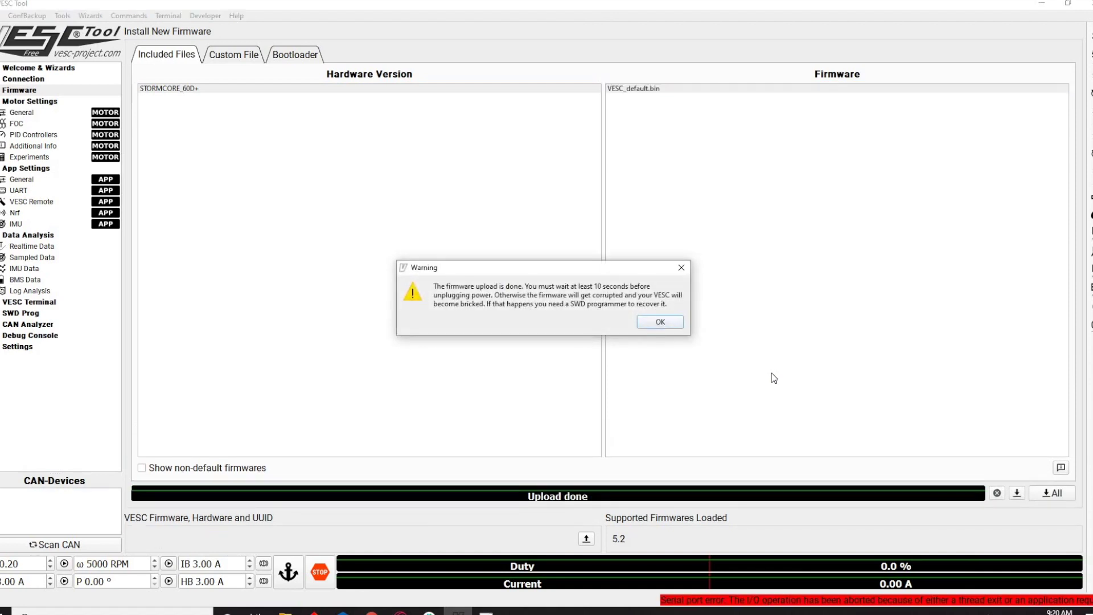
pyautogui.click(659, 323)
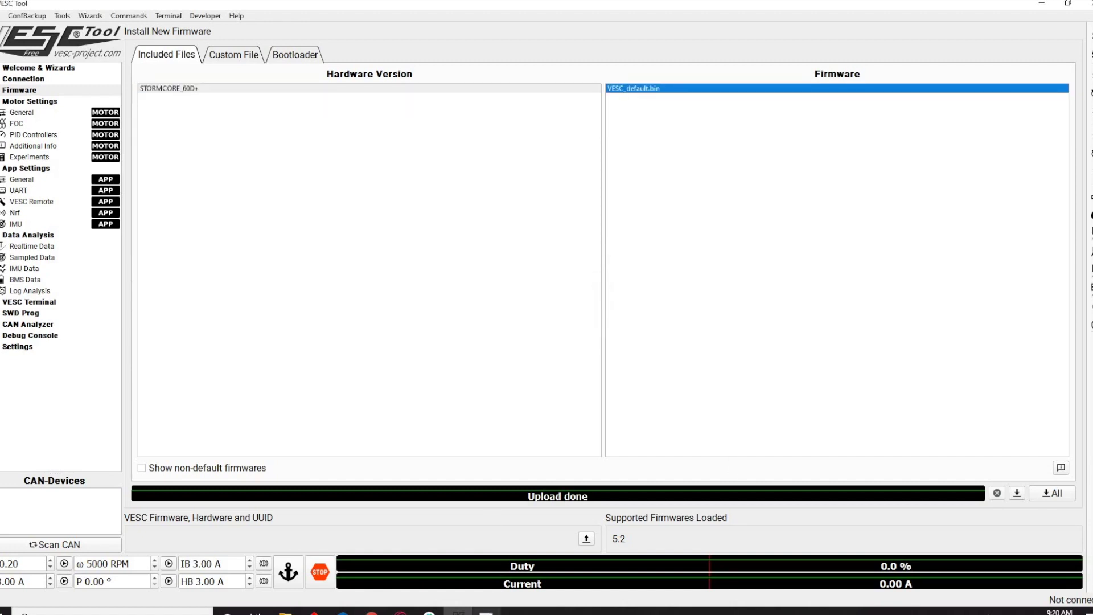
# Check the Board Setup window, switch to Chrome and download Nazare Motor.xml from the Configuration Files folder without a virus scan
pyautogui.moveTo(458, 612)
pyautogui.click(486, 570)
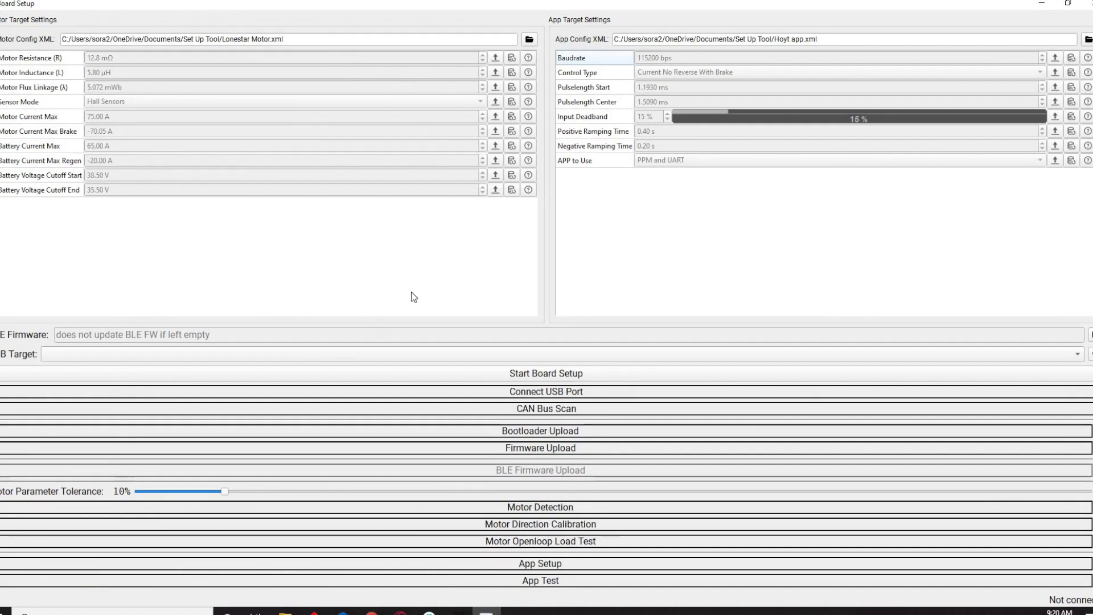
pyautogui.hotkey('alt', 'Tab')
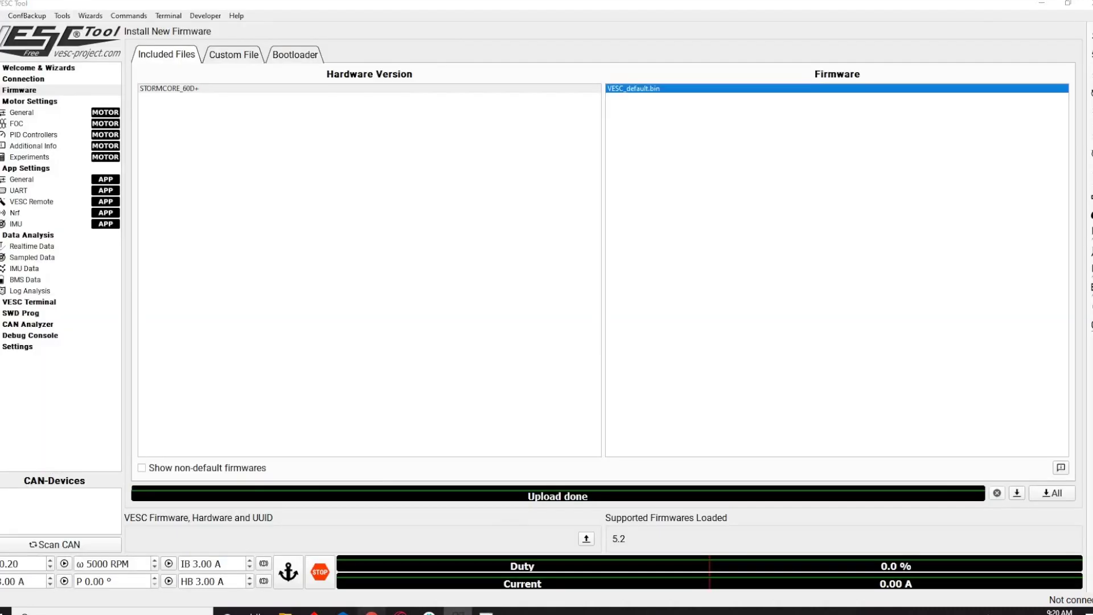
pyautogui.hotkey('alt', 'Tab')
pyautogui.hotkey('ctrl', '2')
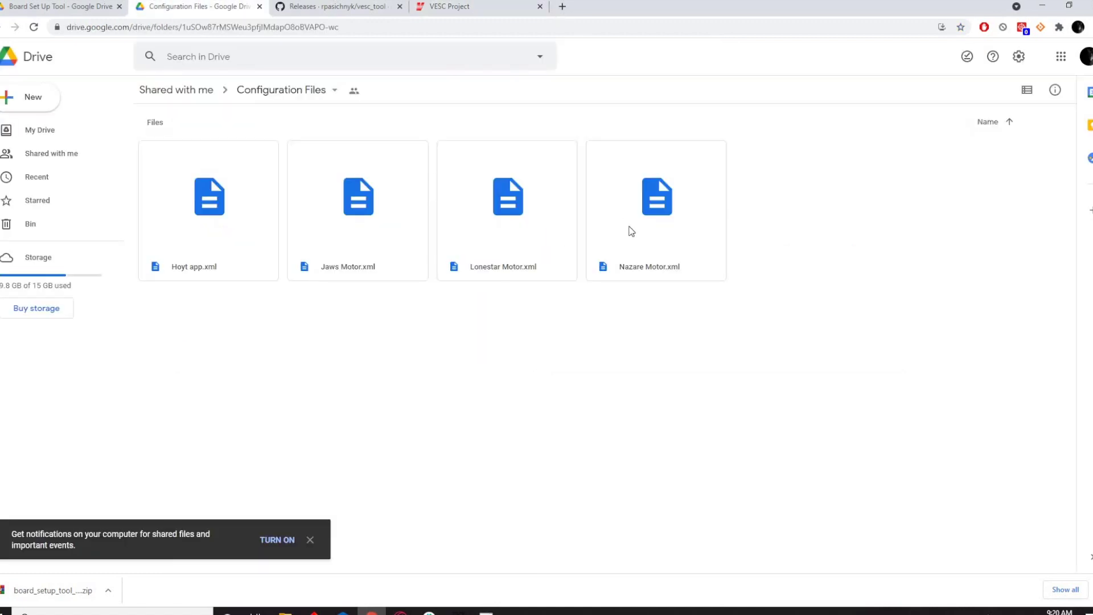
pyautogui.rightClick(697, 278)
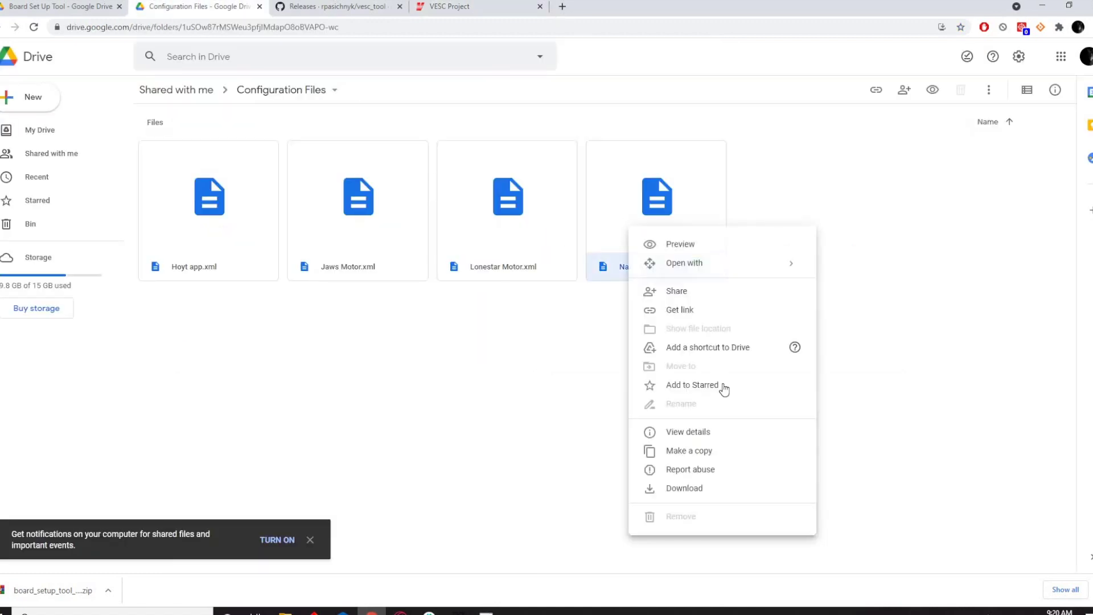
pyautogui.click(712, 489)
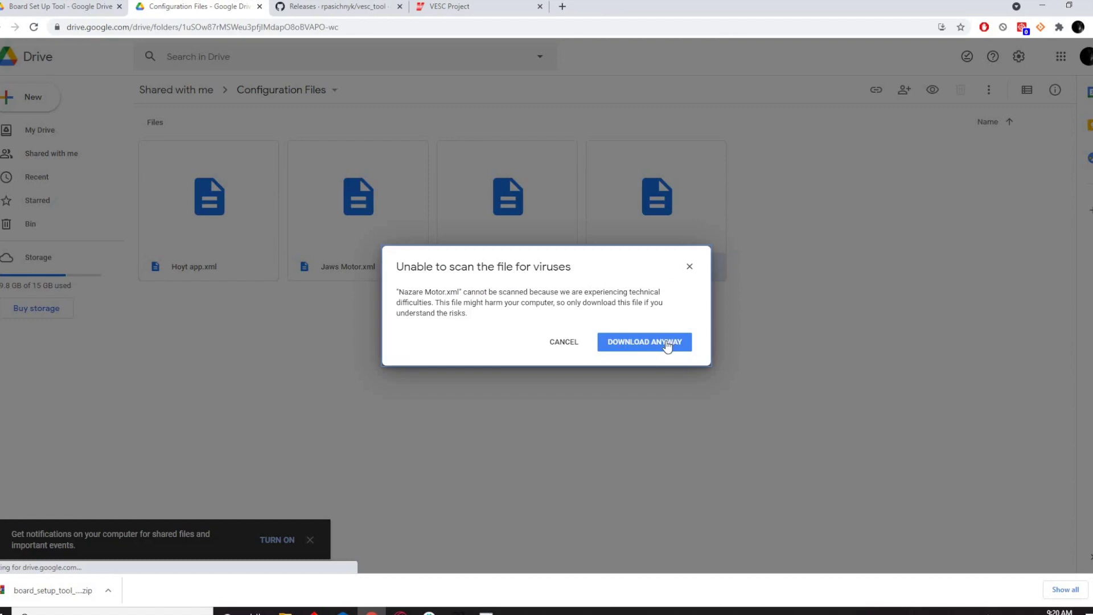
pyautogui.click(667, 346)
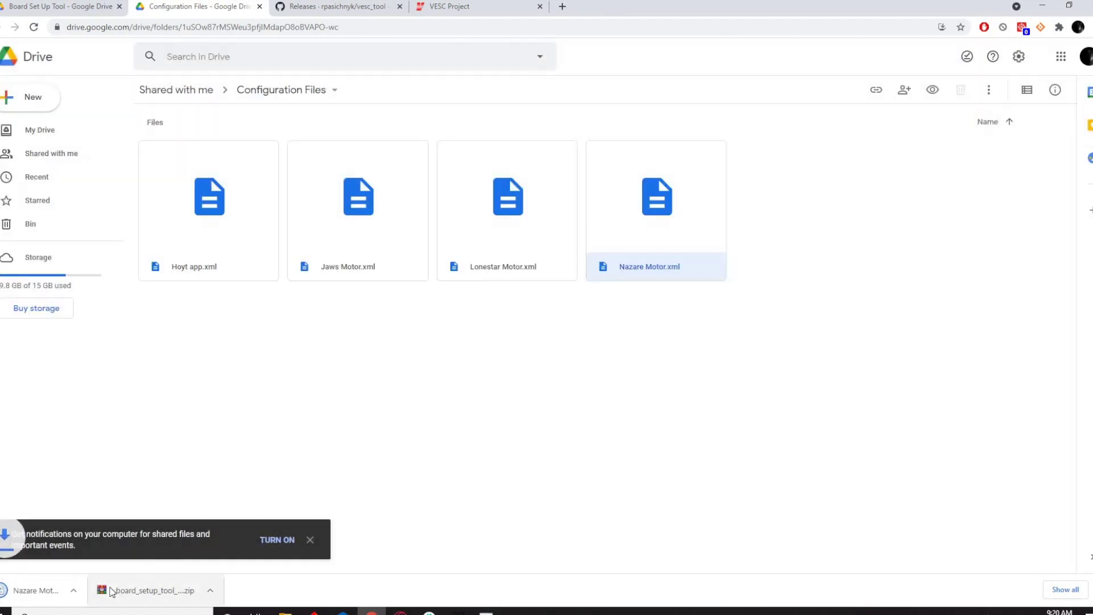
# Locate the downloaded Nazare Motor.xml on disk, copy it into the Set Up Tool folder in Documents, and close the download folder
pyautogui.rightClick(139, 591)
pyautogui.click(152, 534)
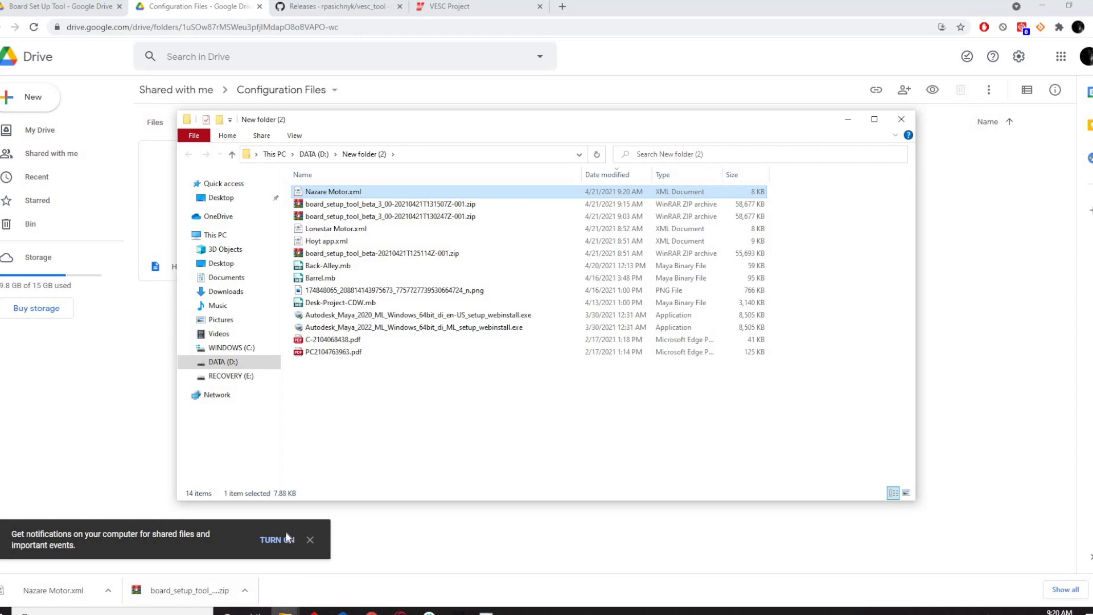
pyautogui.moveTo(285, 612)
pyautogui.click(255, 553)
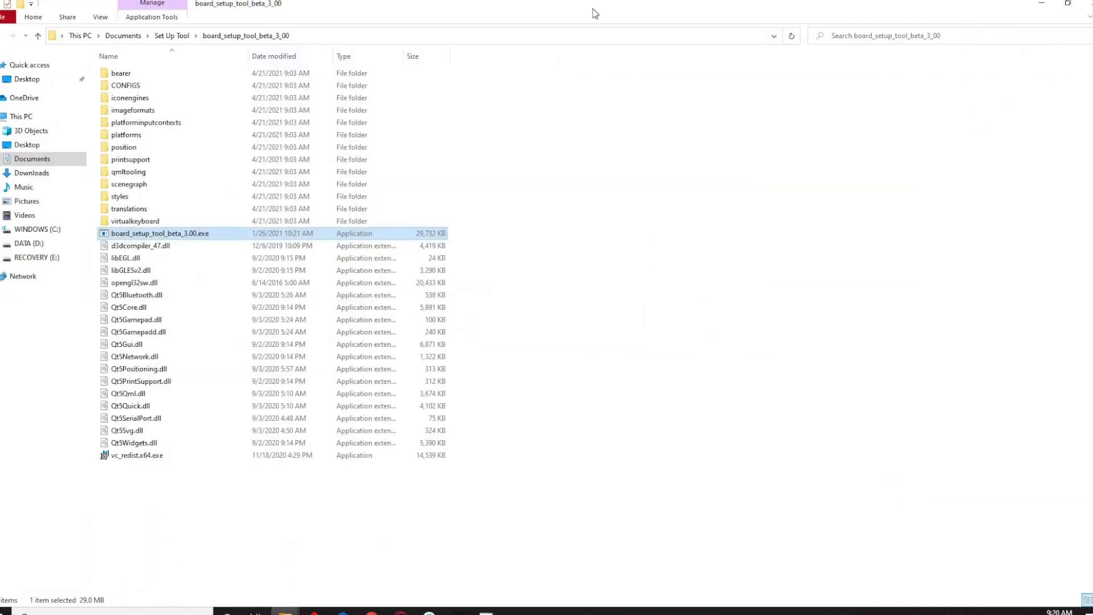
pyautogui.doubleClick(595, 13)
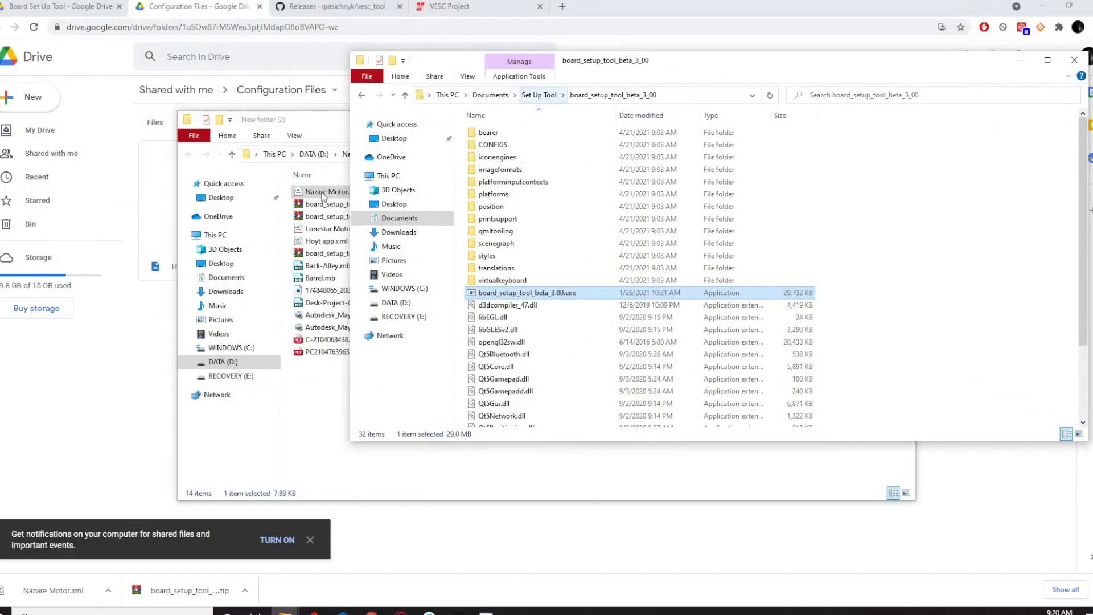
pyautogui.hotkey('alt', 'Up')
pyautogui.moveTo(319, 192); pyautogui.dragTo(558, 210)
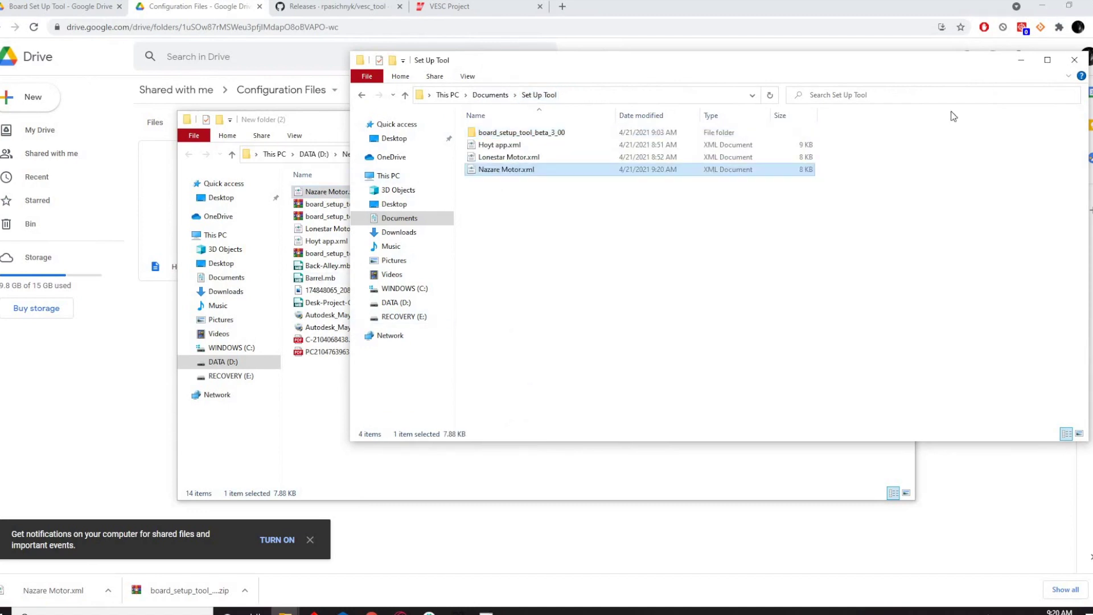
pyautogui.click(900, 117)
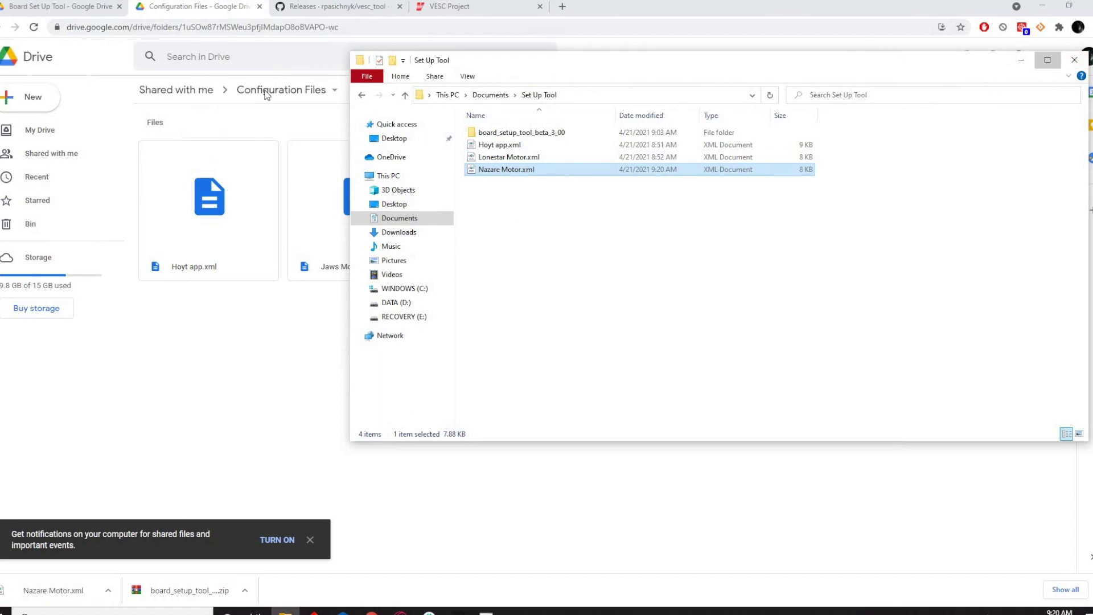
pyautogui.press('super+Up')
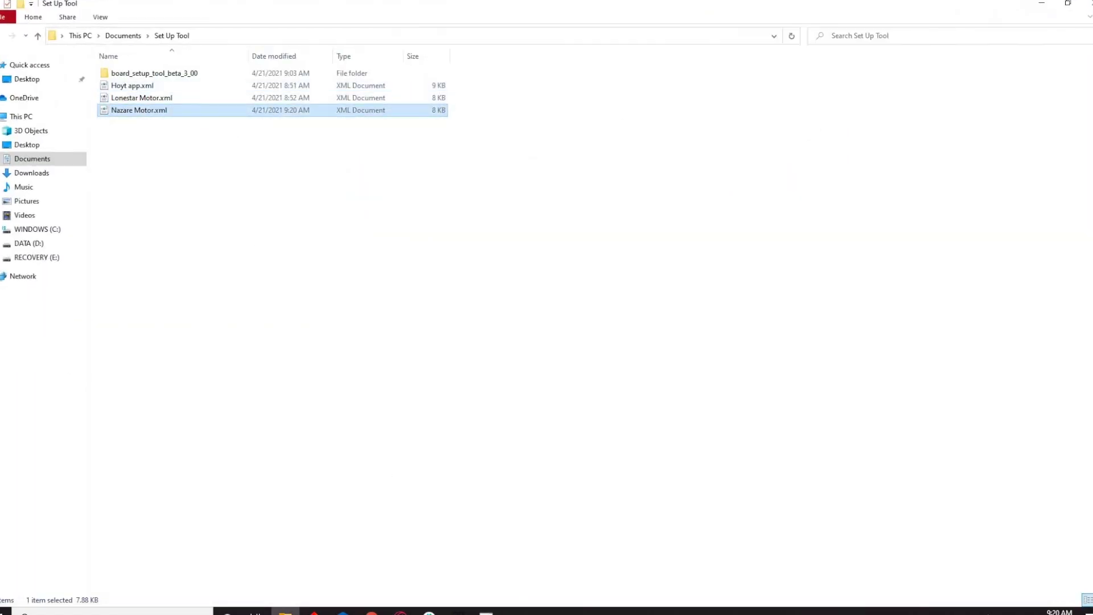
# Switch to the Board Setup window and load Nazare Motor.xml from the Set Up Tool folder as the motor configuration
pyautogui.hotkey('alt', 'Tab')
pyautogui.click(529, 39)
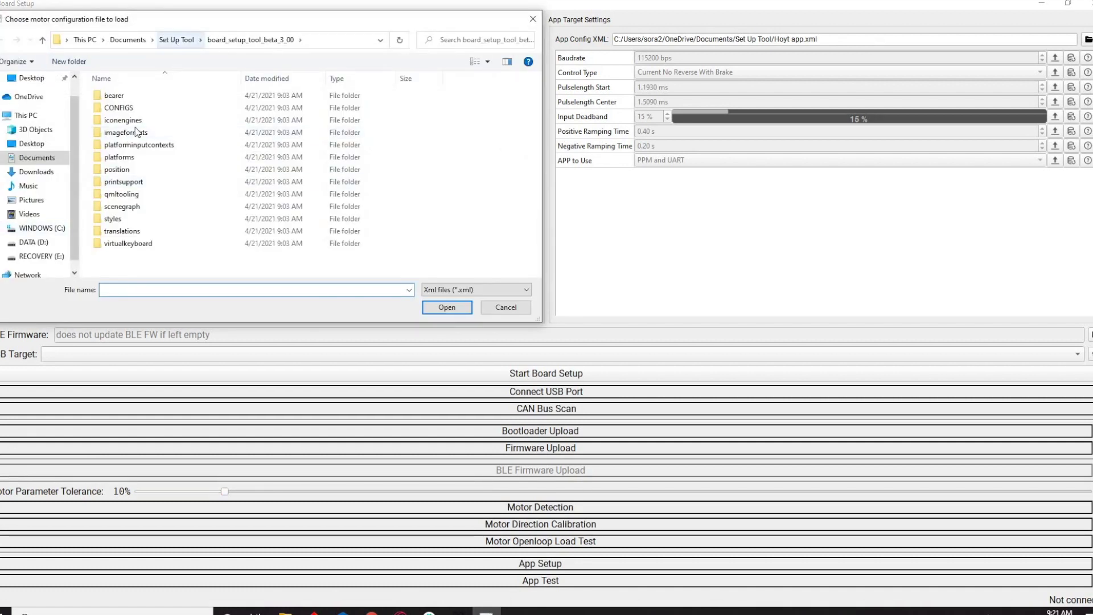
pyautogui.click(177, 40)
pyautogui.click(147, 137)
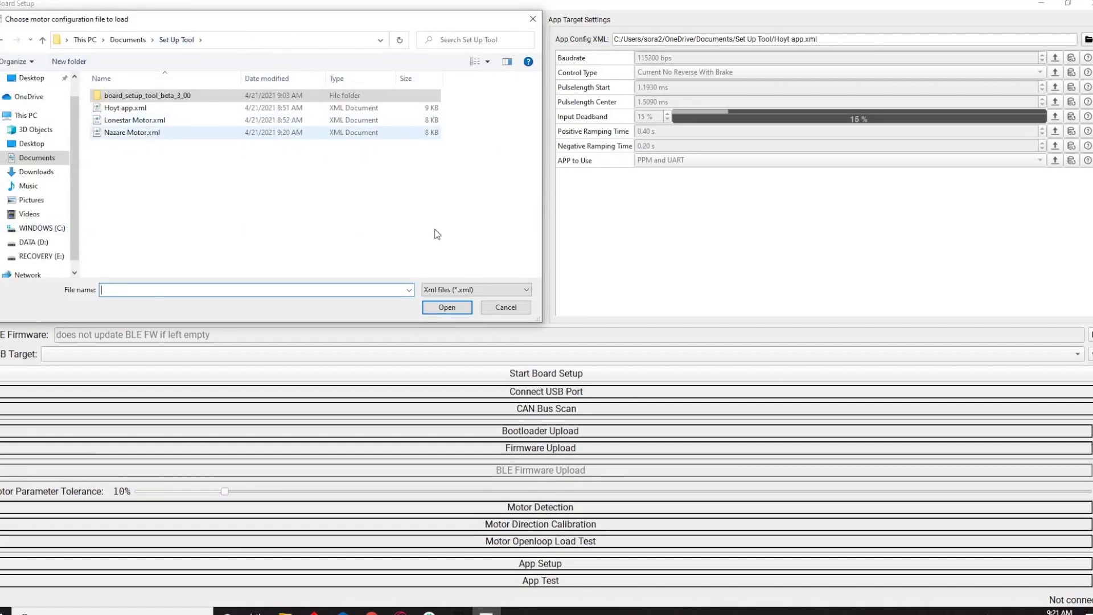
pyautogui.click(446, 308)
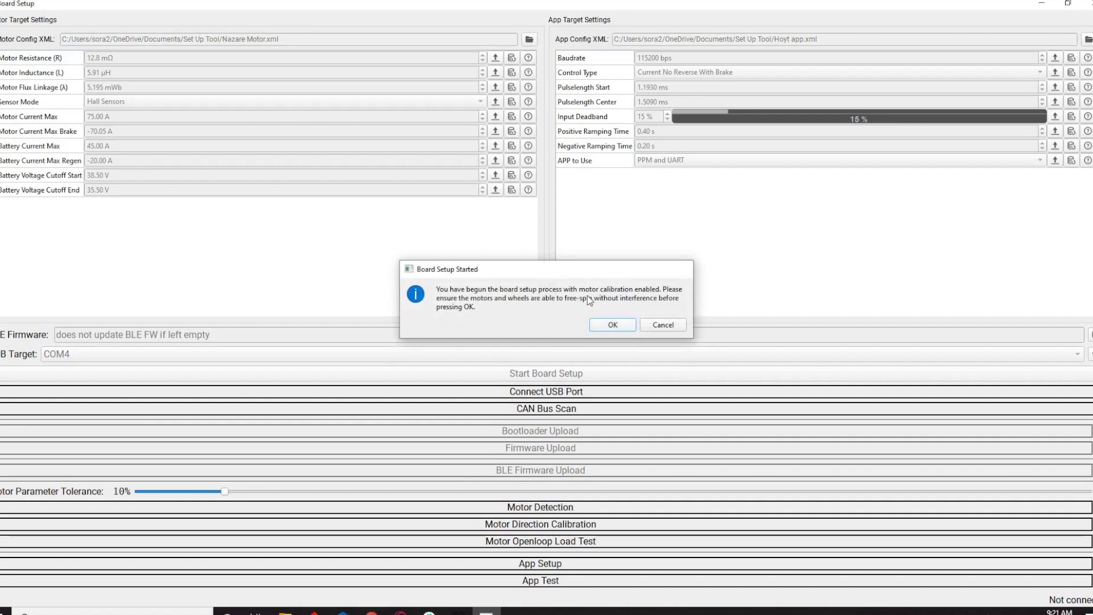
# Try to run the board setup on COM4 with a 10% motor parameter tolerance, and dismiss the test results
pyautogui.click(614, 323)
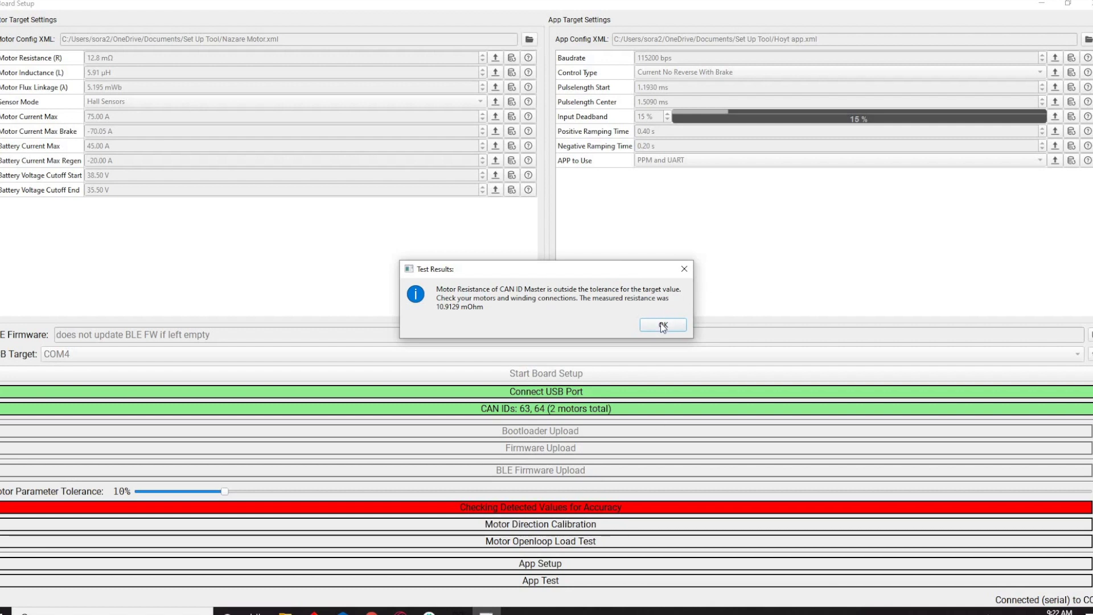
pyautogui.press('Return')
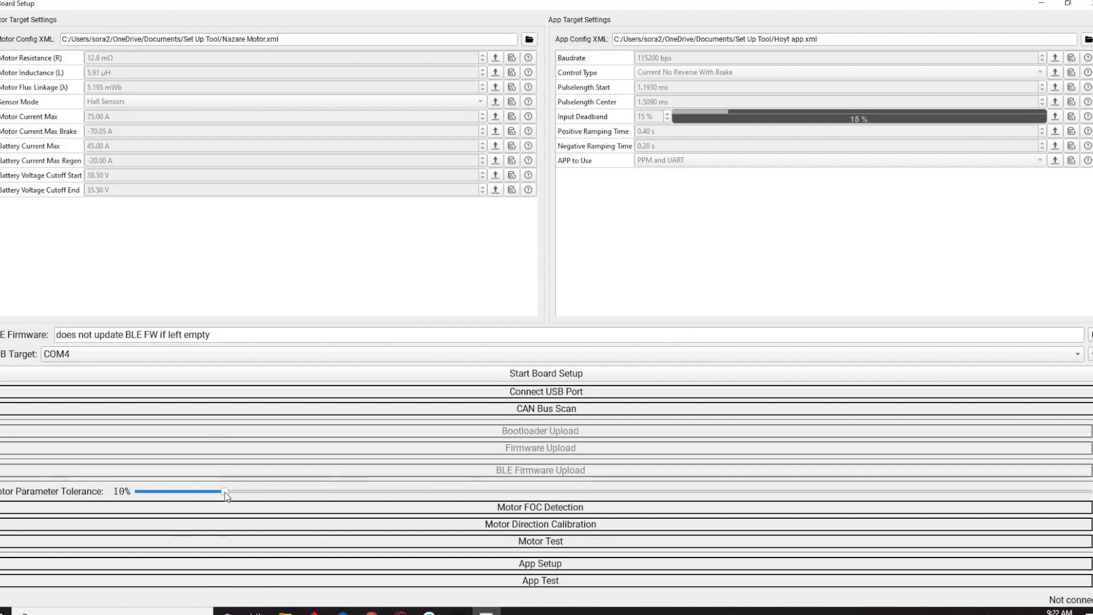
# Set the motor parameter tolerance to 15%, rerun the full board setup on COM4, and dismiss the completion notice
pyautogui.moveTo(246, 497); pyautogui.dragTo(276, 496)
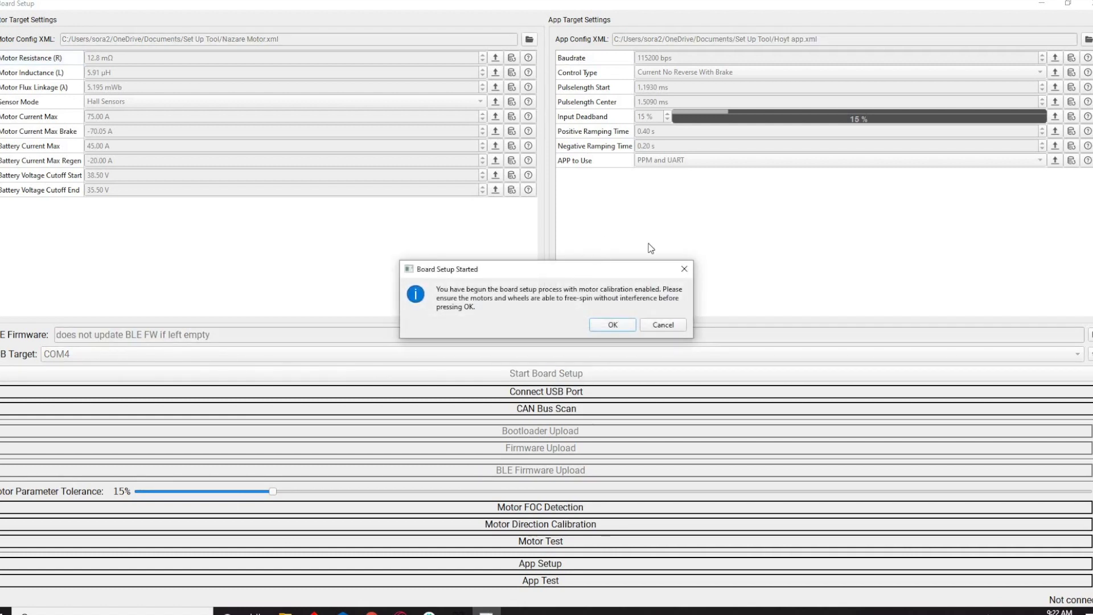
pyautogui.press('Return')
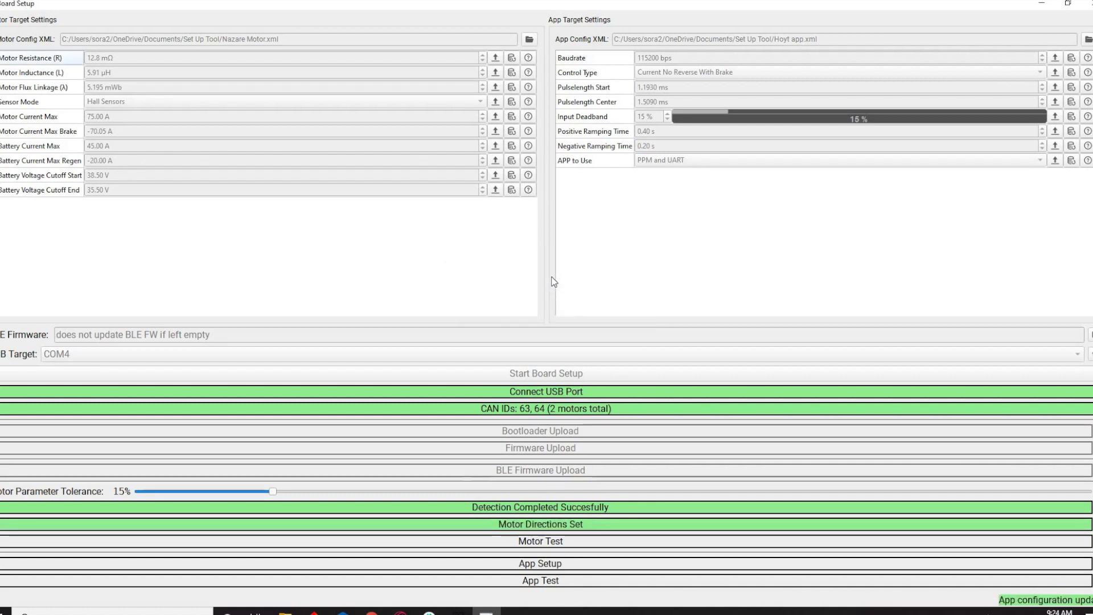
pyautogui.press('super')
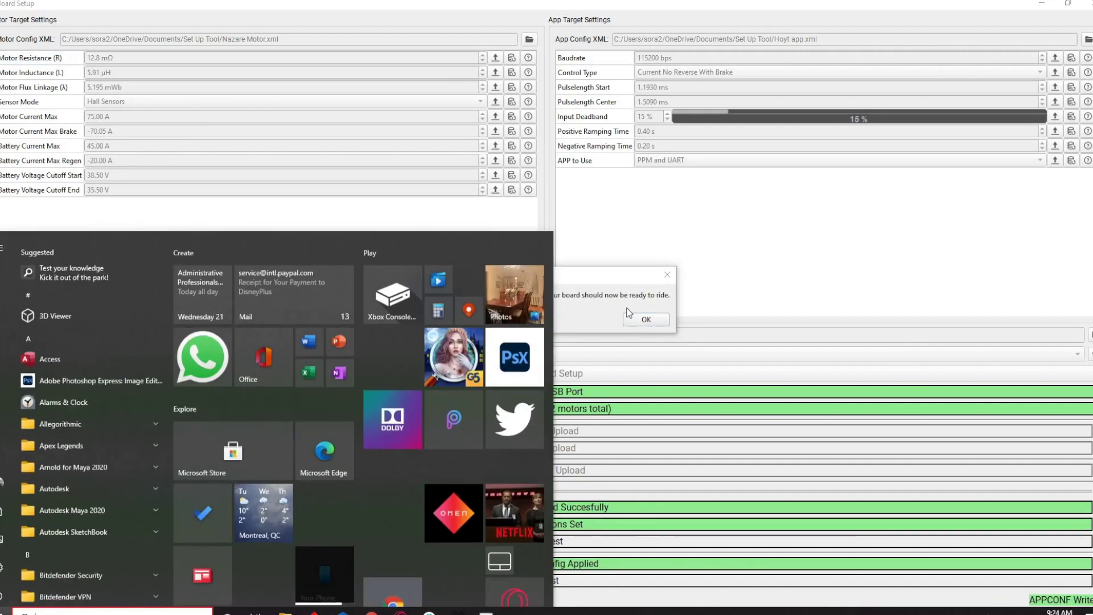
pyautogui.press('super')
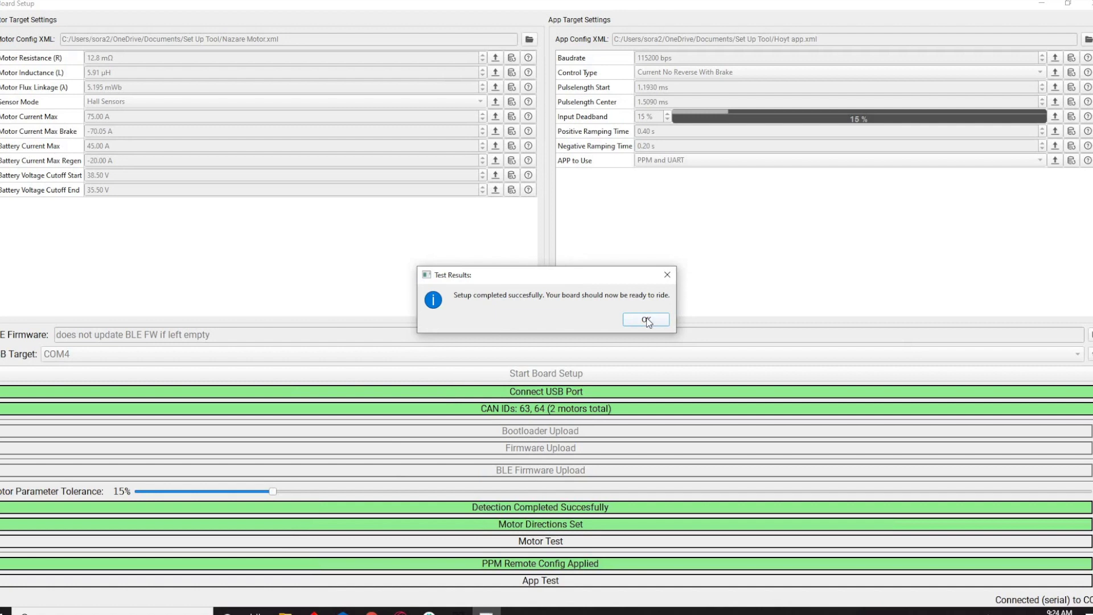
pyautogui.press('Return')
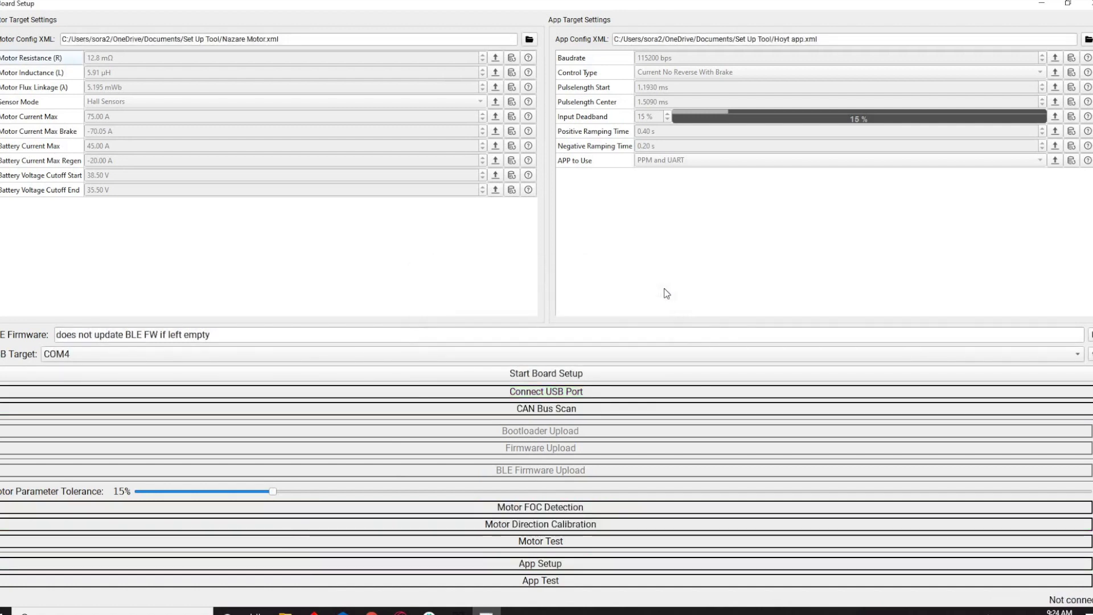